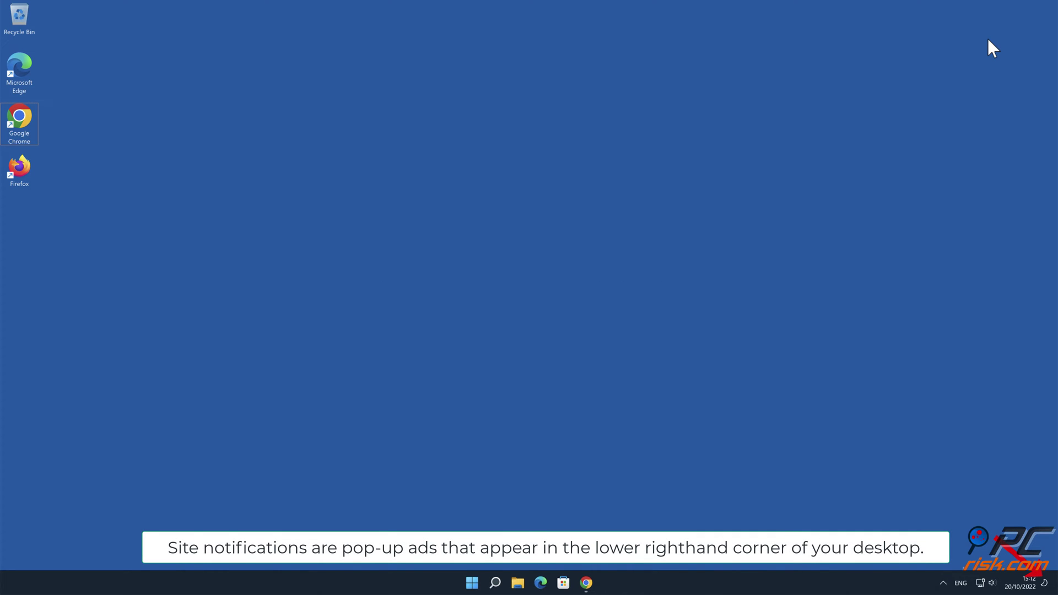
# Step: Open Chrome on flymylife.info, allow its notifications, and close the browser window
pyautogui.click(586, 582)
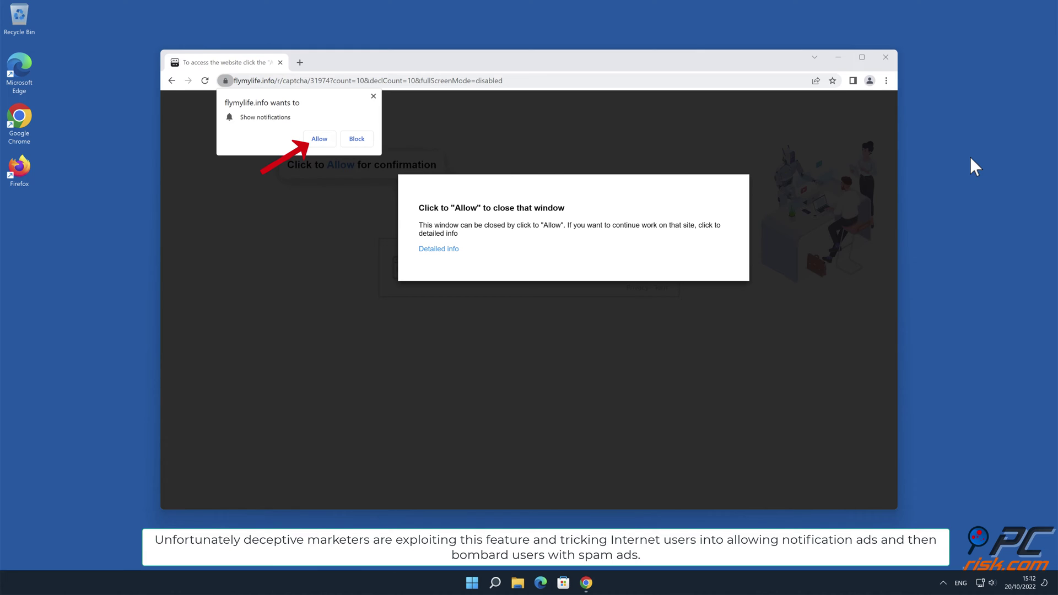
pyautogui.click(322, 142)
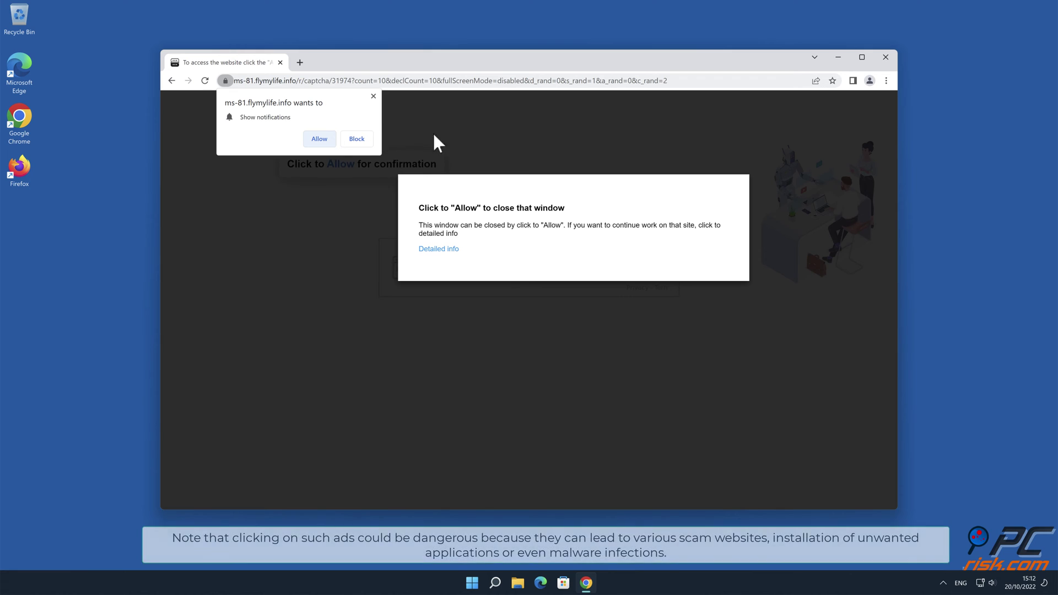
pyautogui.click(885, 57)
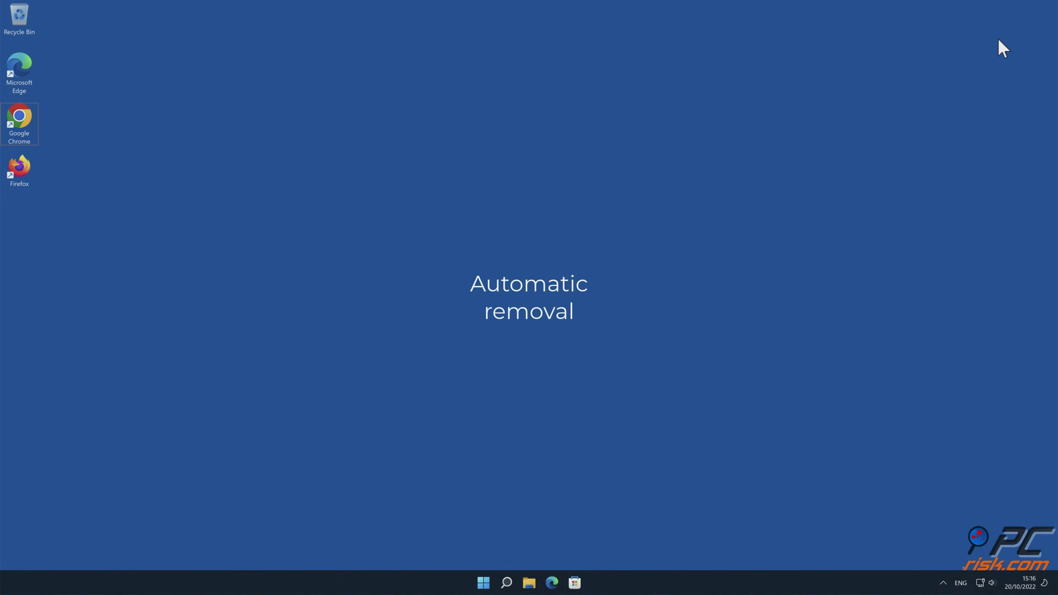
pyautogui.doubleClick(26, 118)
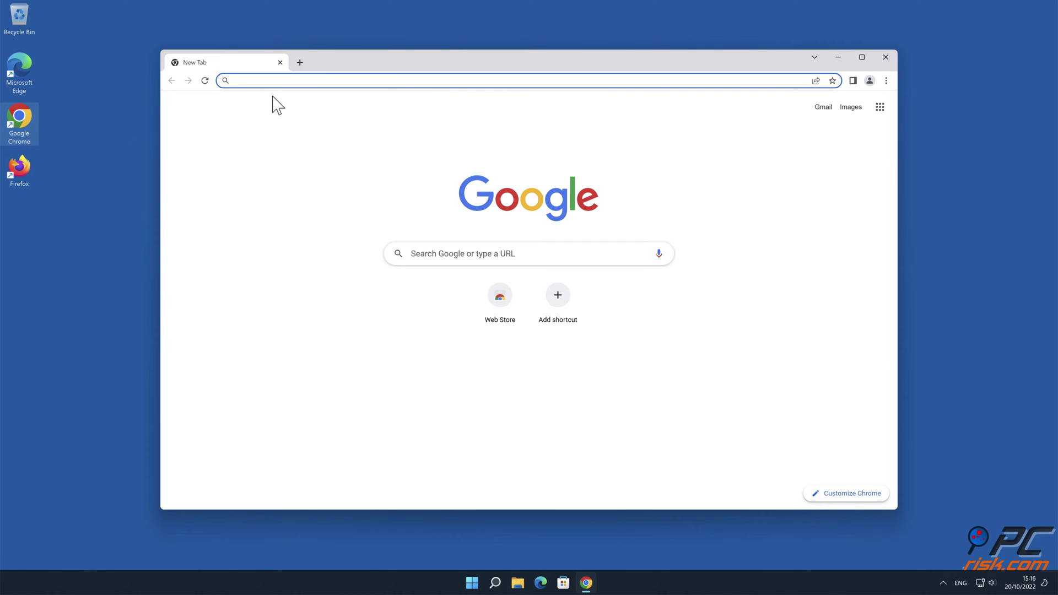
pyautogui.write('www.co')
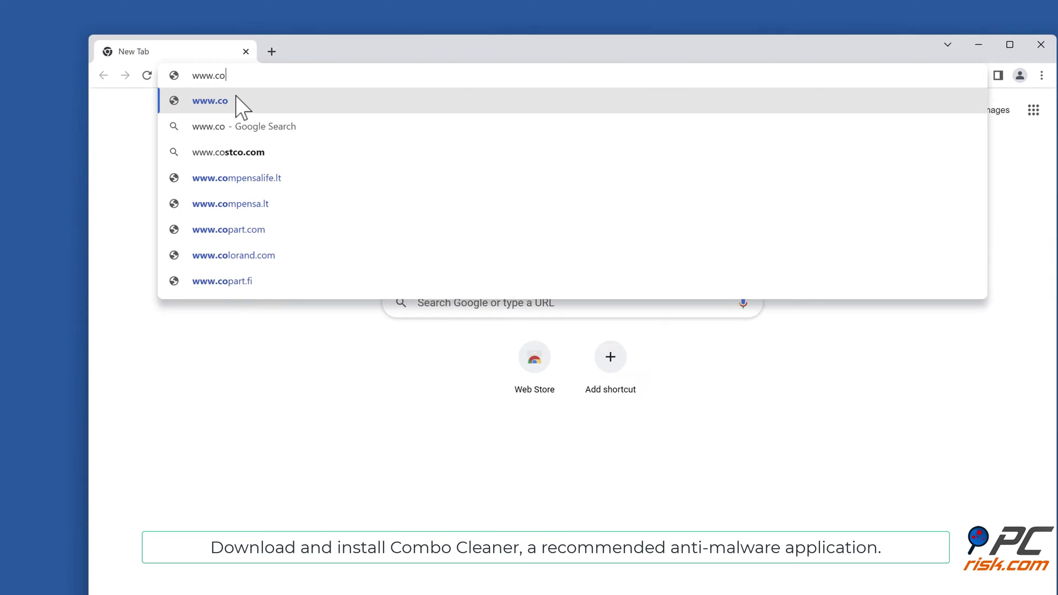
pyautogui.write('mbocleaner')
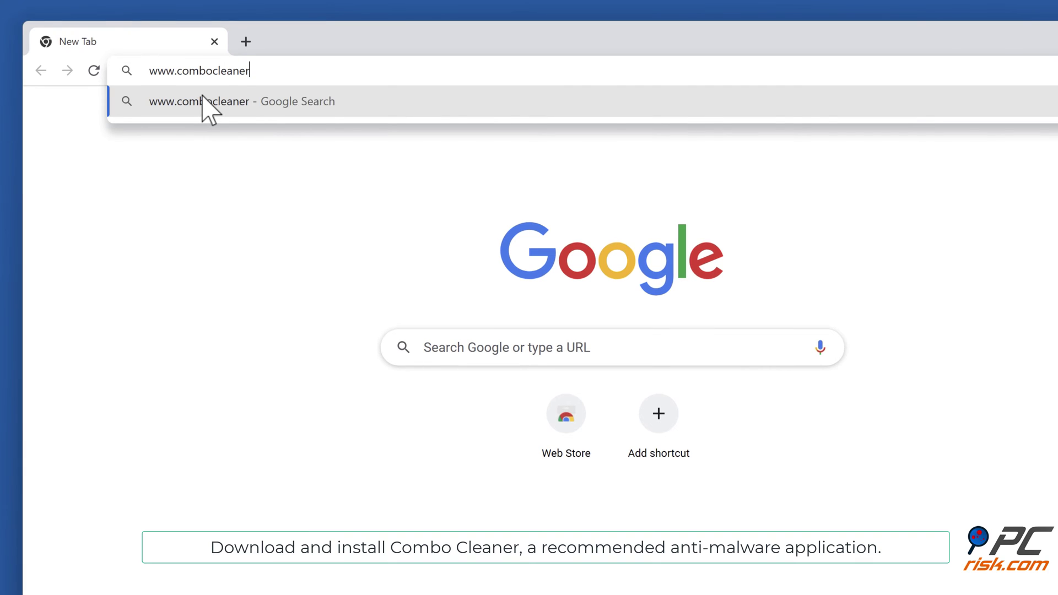
pyautogui.write('.co')
pyautogui.press('Return')
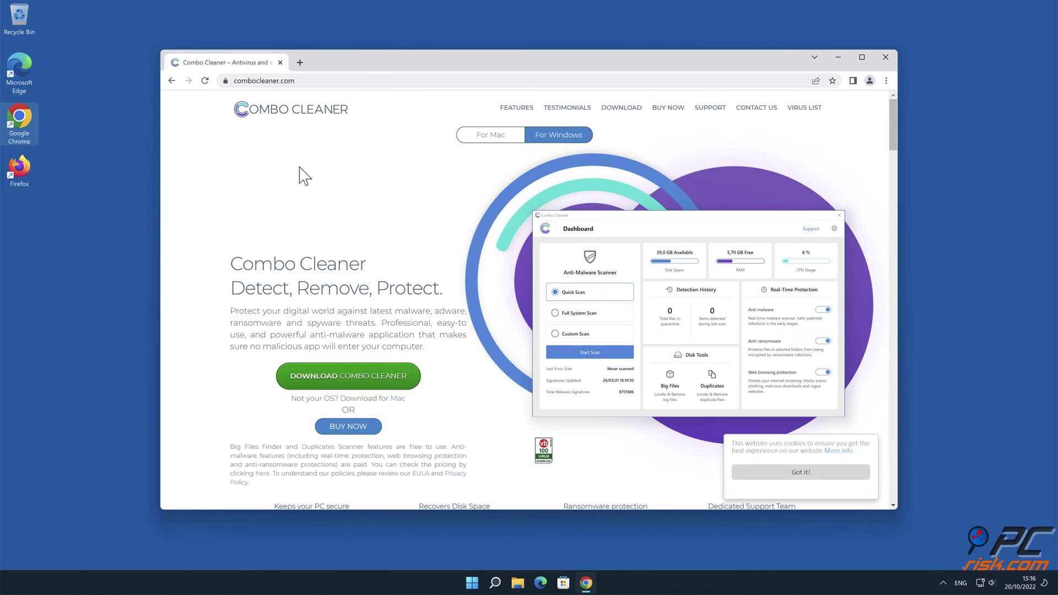
pyautogui.click(399, 377)
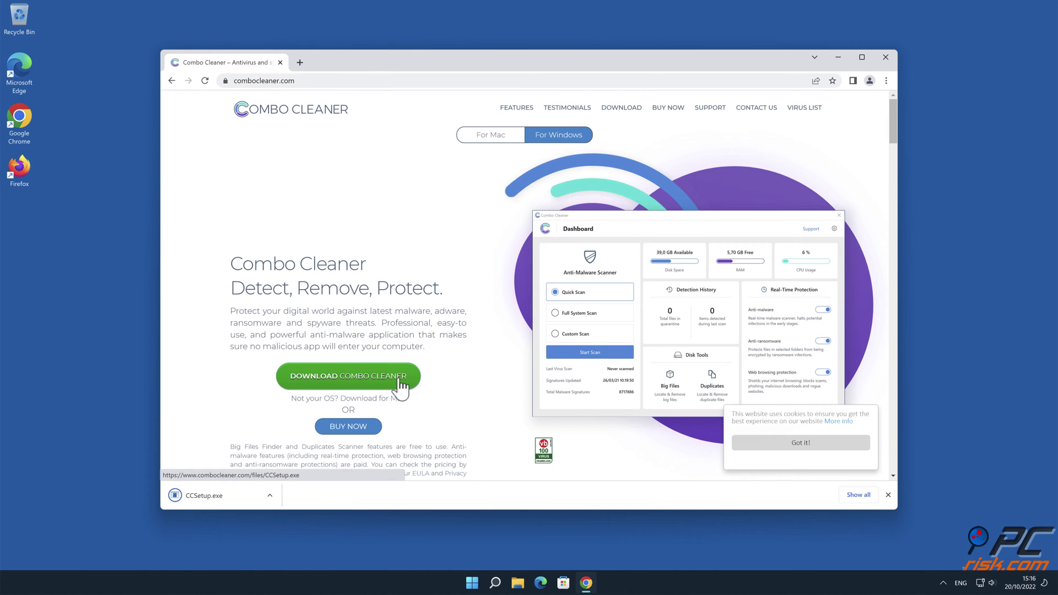
# Step: Run CCSetup.exe, approve the UAC prompt, and proceed through the setup wizard
pyautogui.click(257, 481)
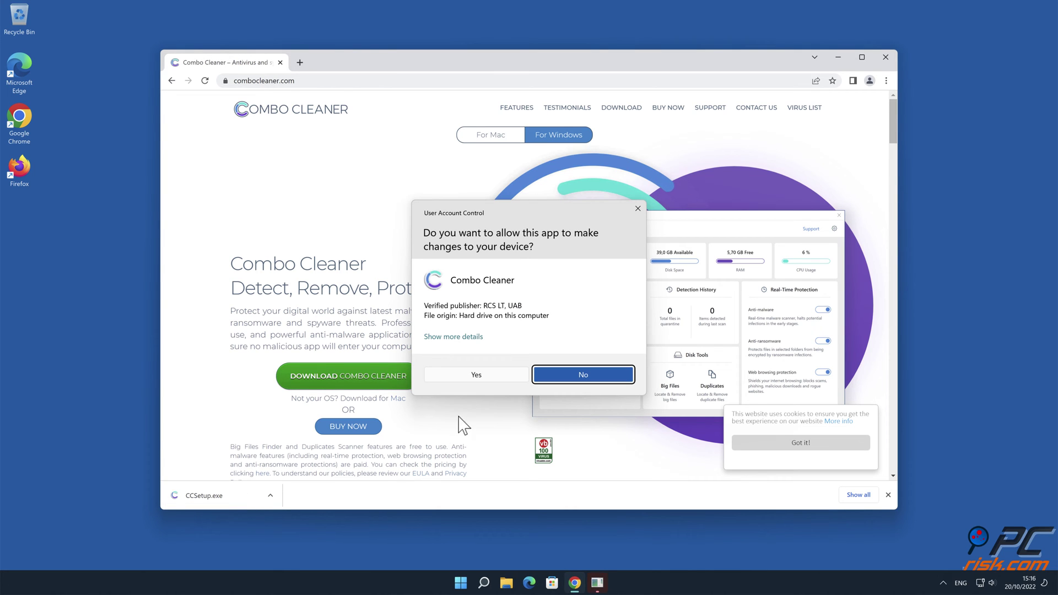
pyautogui.click(475, 375)
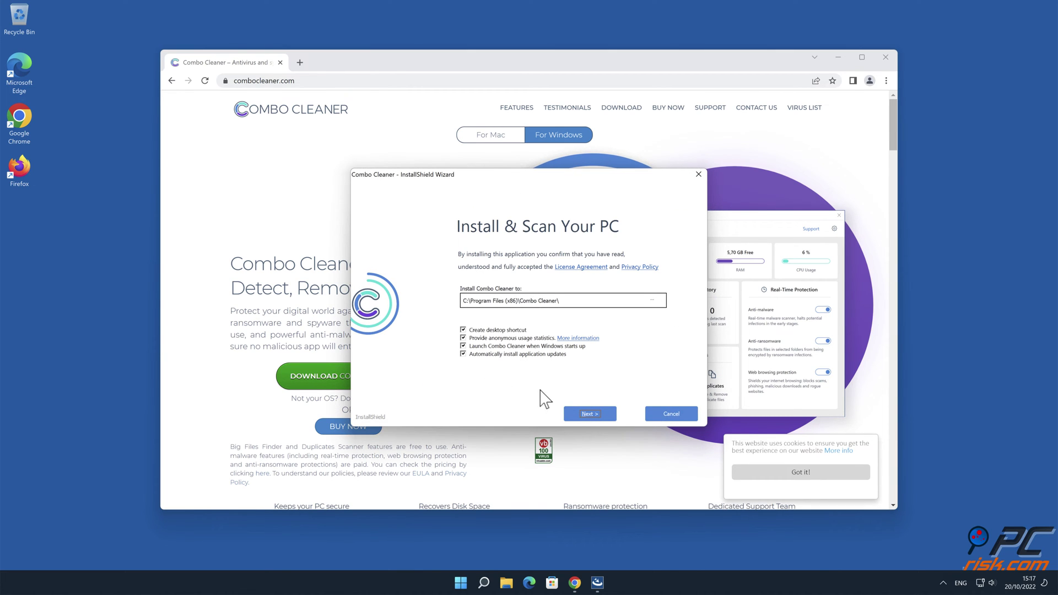
pyautogui.click(595, 413)
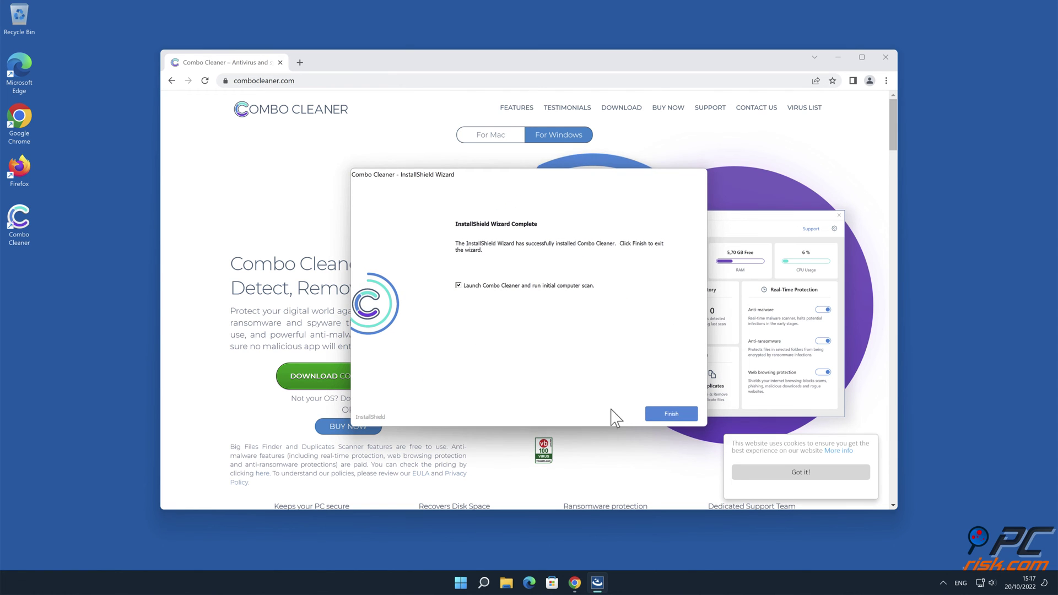
# Step: Finish the Combo Cleaner installation, close Chrome, and choose to remove all detected threats
pyautogui.click(675, 412)
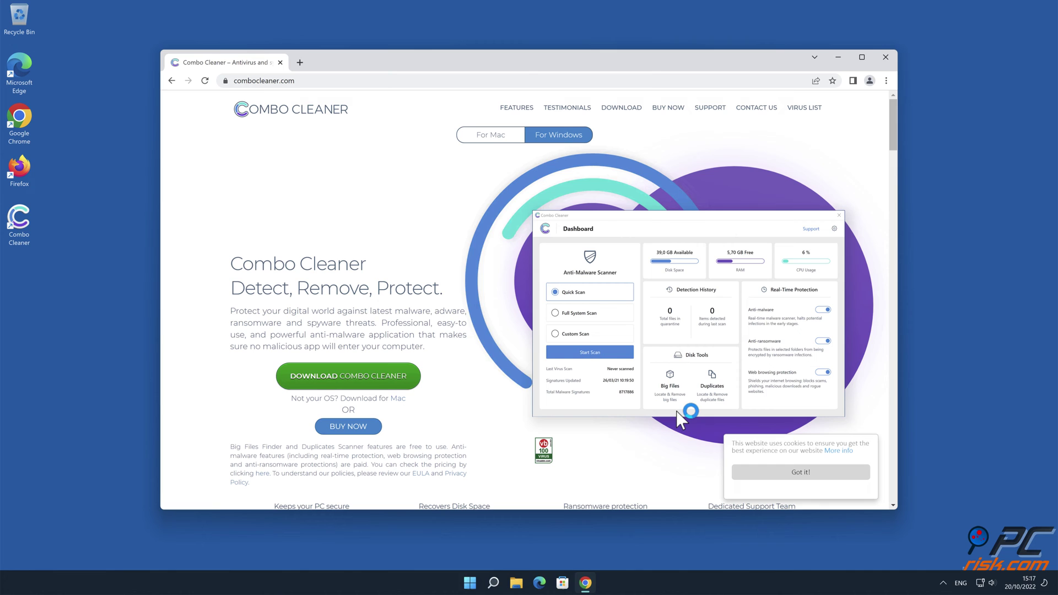
pyautogui.click(885, 58)
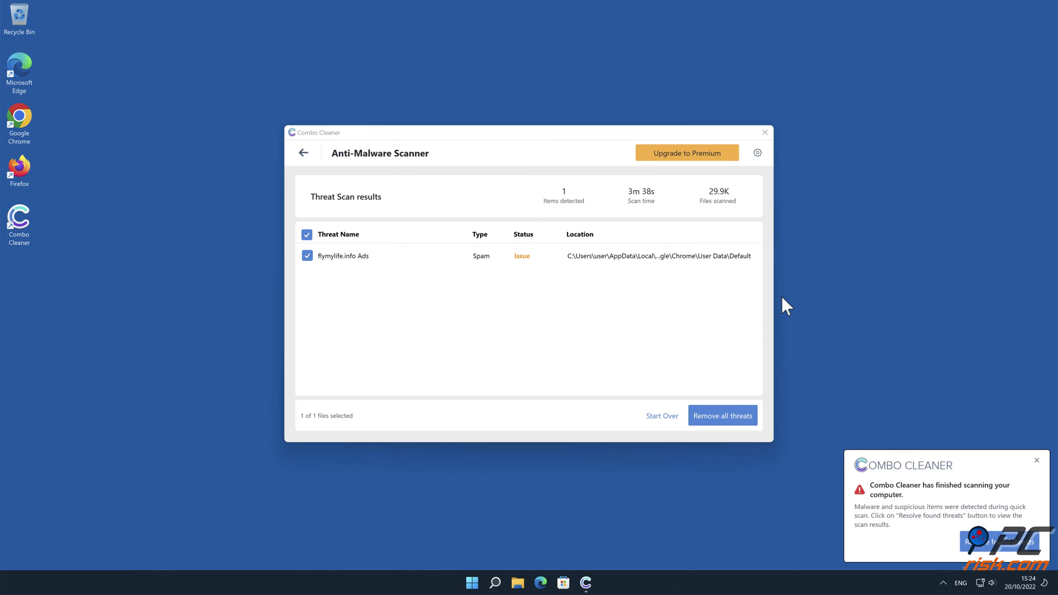
pyautogui.click(752, 418)
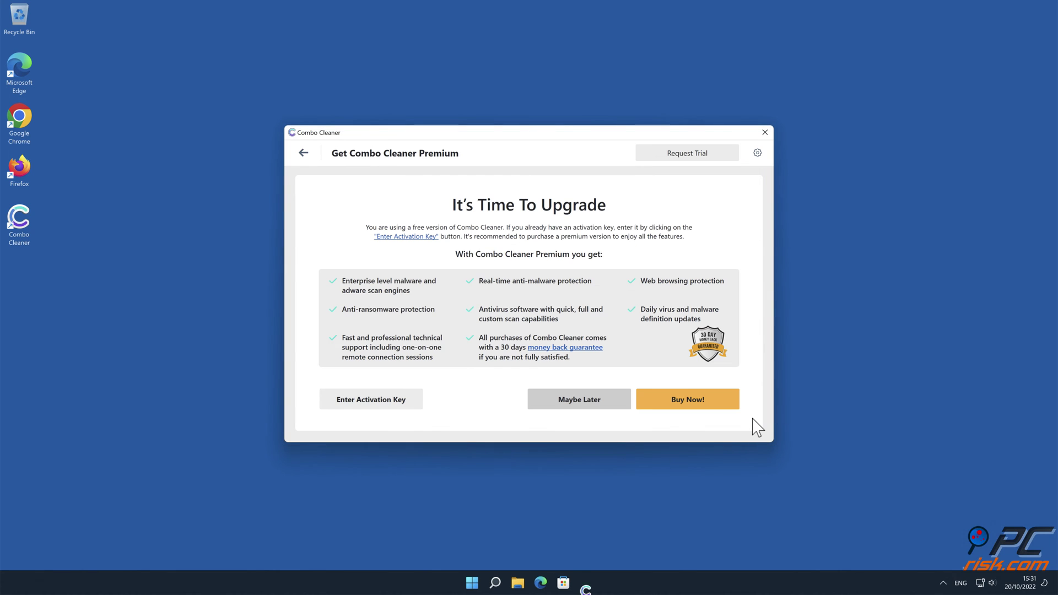
# Step: Activate the premium version with an activation key, then quarantine the flymylife.info Ads threat
pyautogui.click(399, 396)
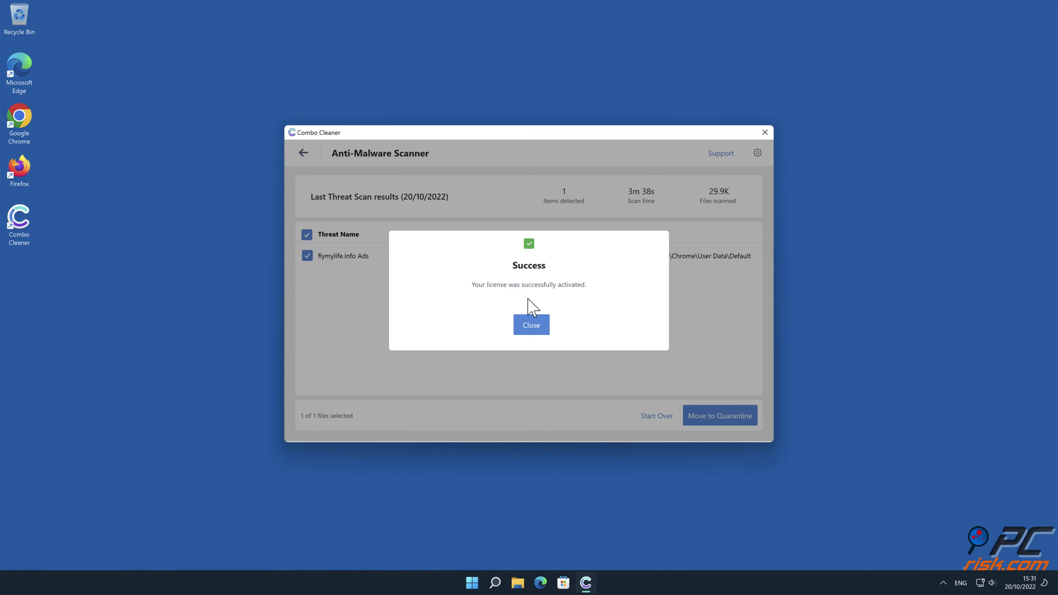
pyautogui.click(532, 326)
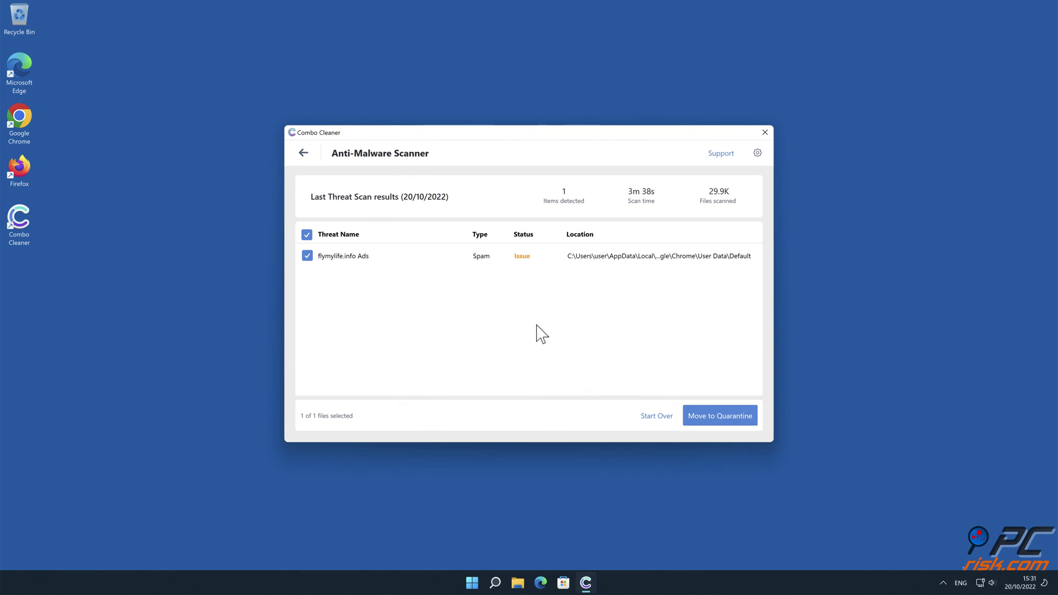
pyautogui.click(745, 421)
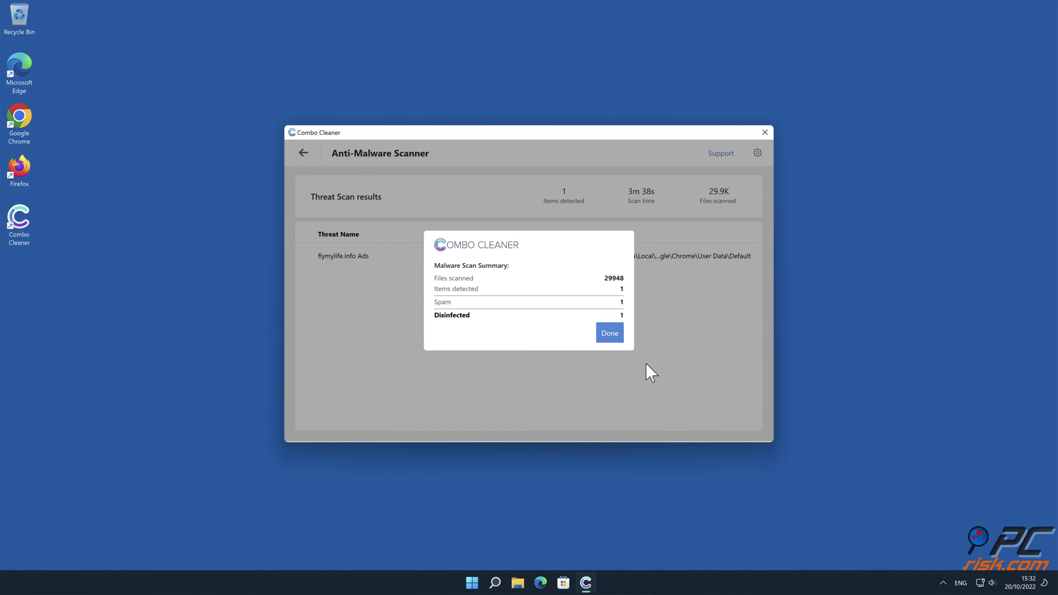
pyautogui.click(610, 332)
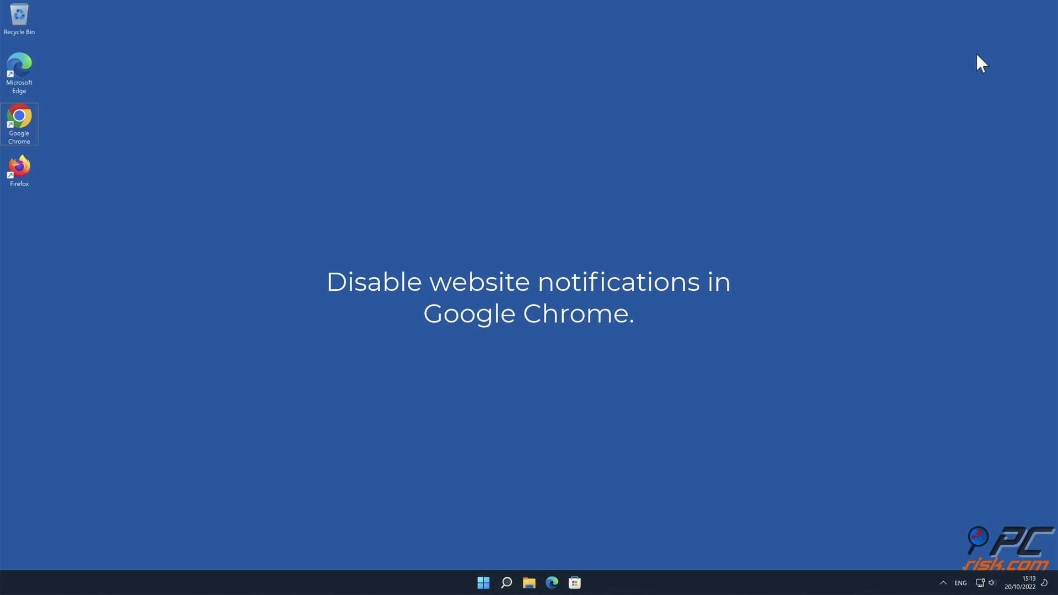
# Step: Launch Chrome and open Settings > Privacy and security > Site settings
pyautogui.doubleClick(19, 119)
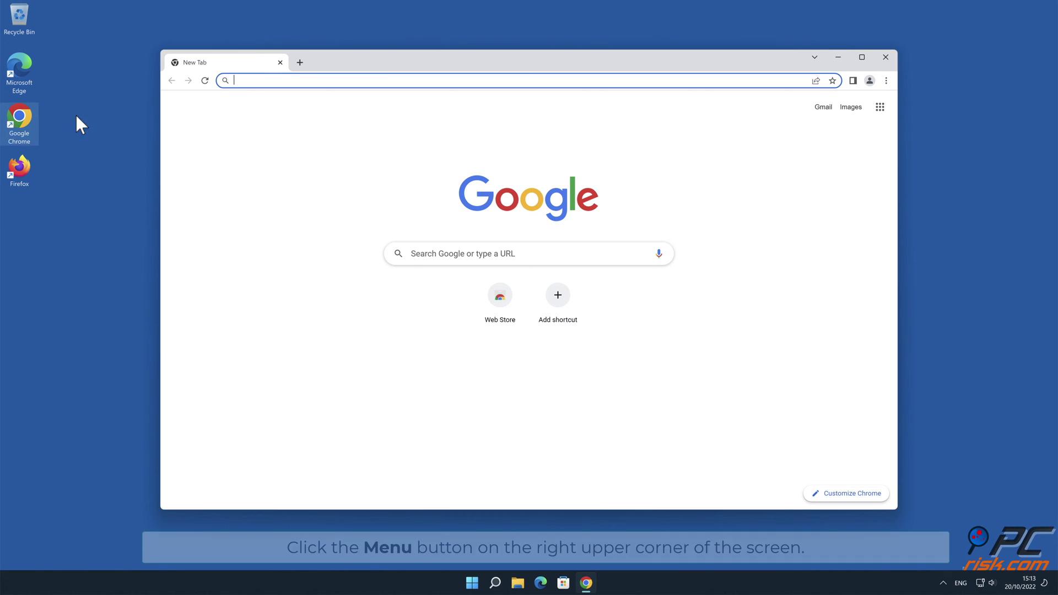
pyautogui.click(981, 154)
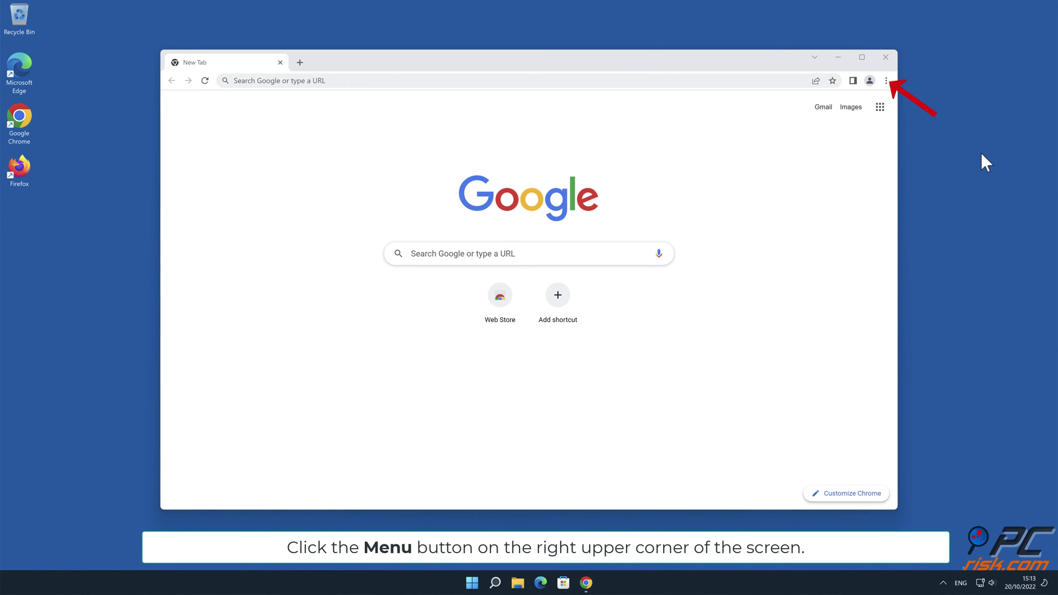
pyautogui.click(885, 81)
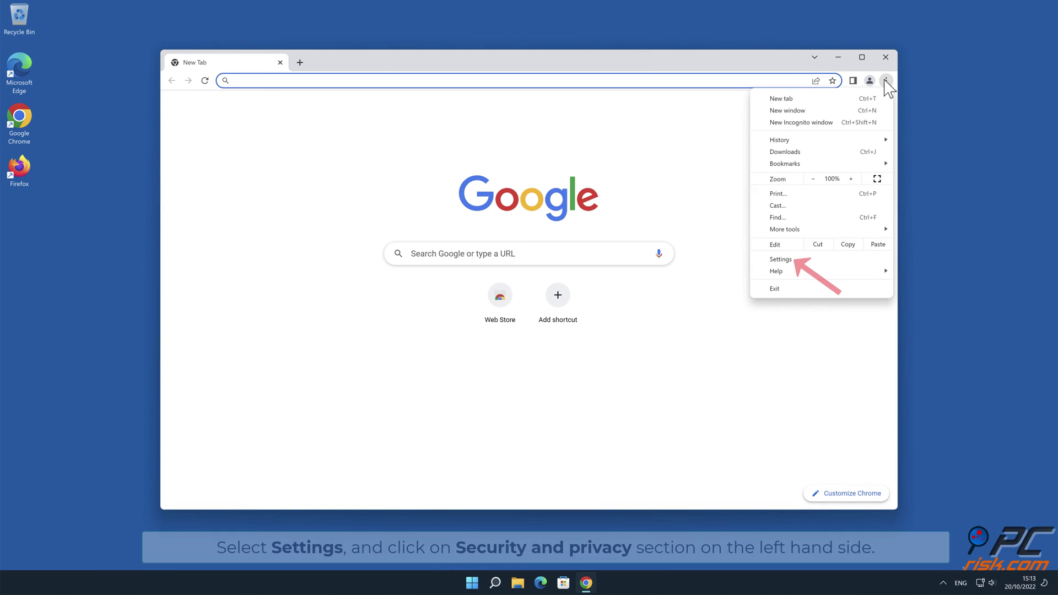
pyautogui.click(814, 260)
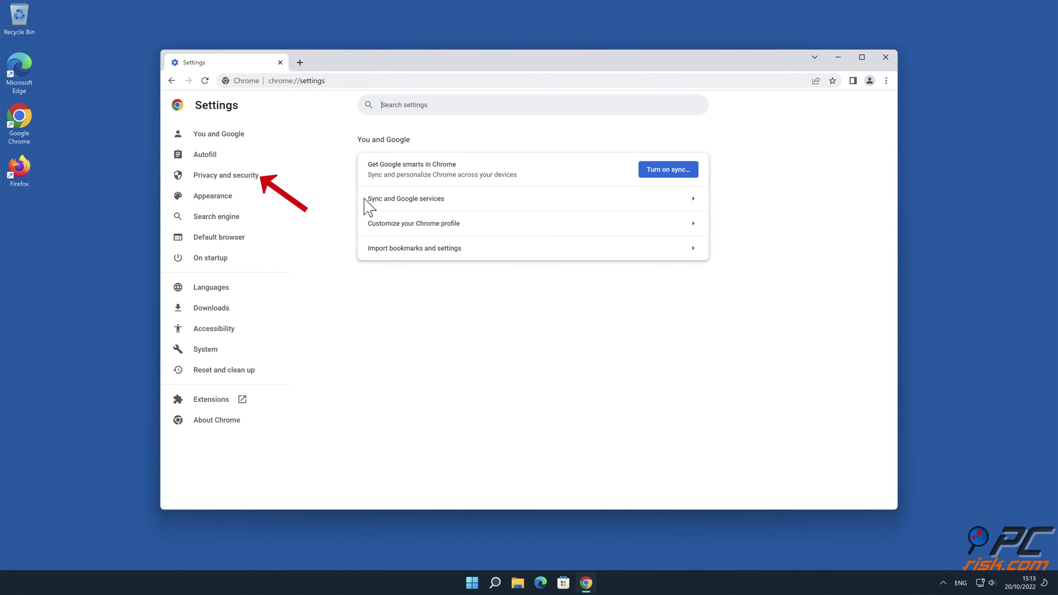
pyautogui.click(239, 176)
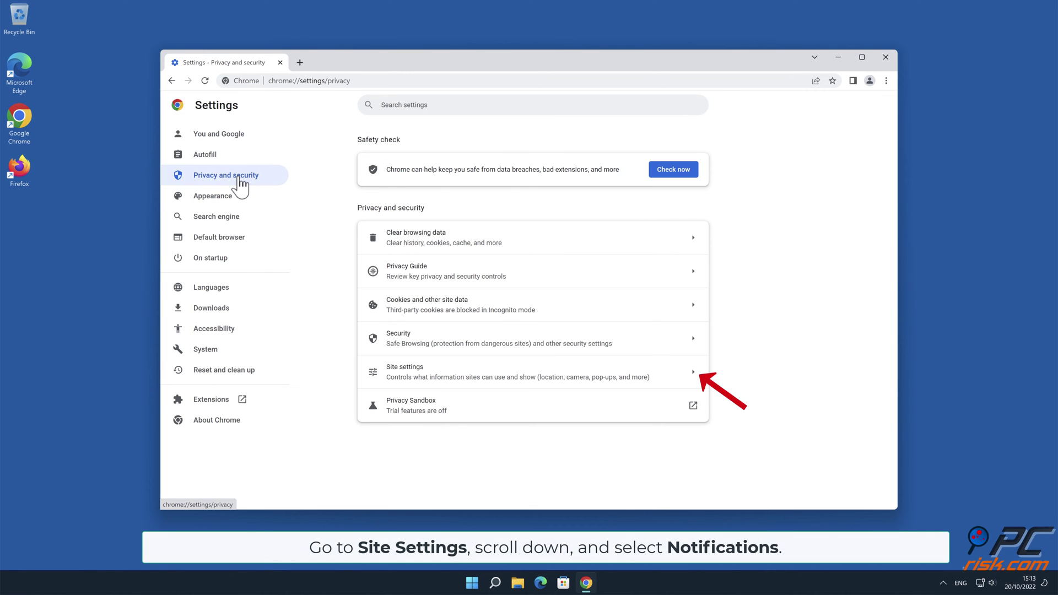
pyautogui.click(696, 377)
# Step: In Notifications, remove flymylife.info from the sites allowed to send notifications
pyautogui.moveTo(896, 225); pyautogui.dragTo(887, 332)
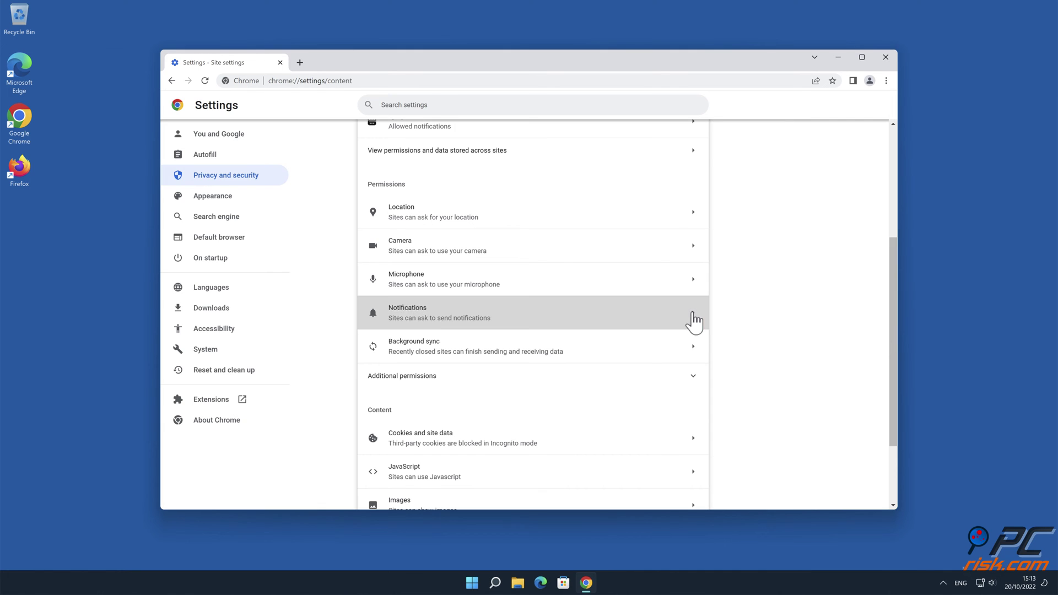
pyautogui.click(693, 313)
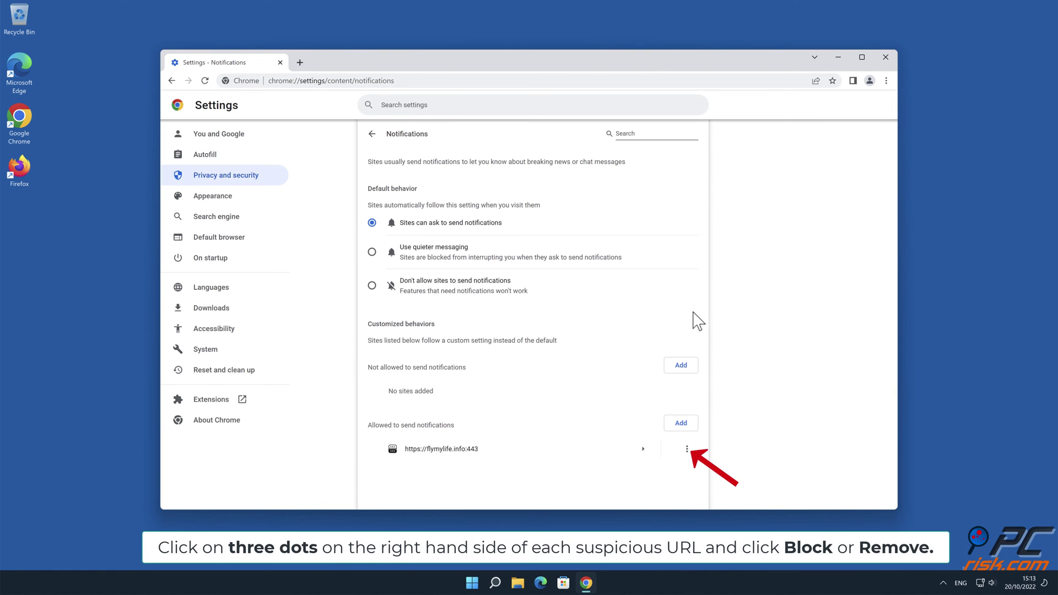
pyautogui.click(686, 451)
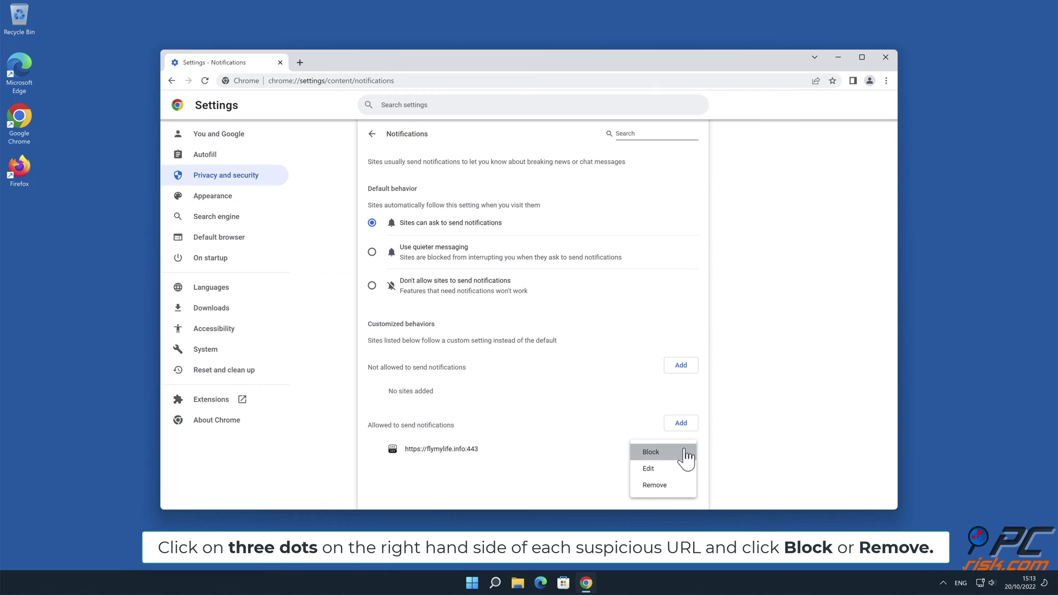
pyautogui.click(667, 485)
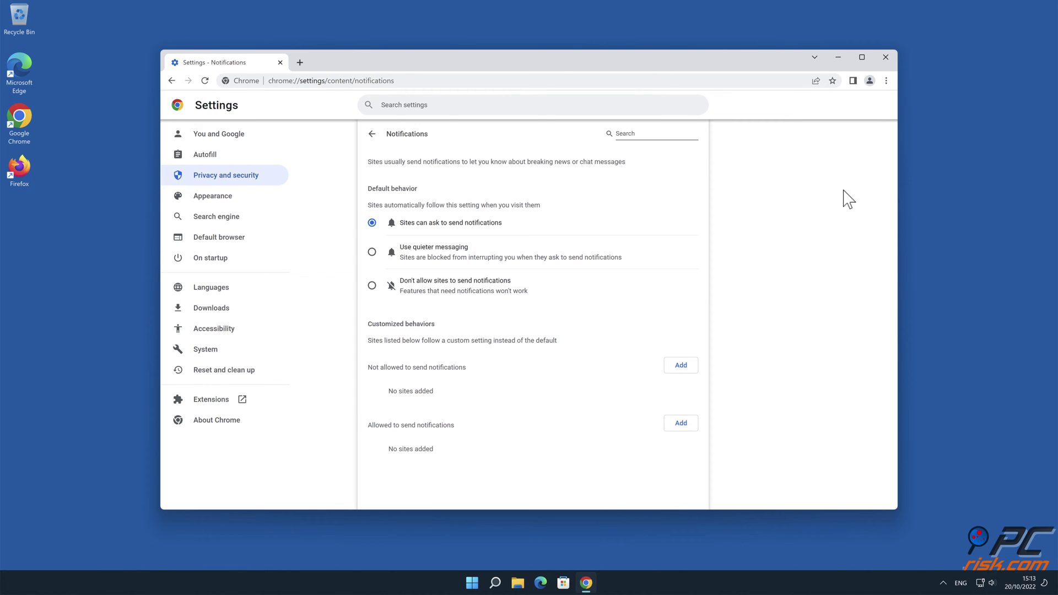
# Step: Close Chrome, launch Safari, and open Safari Preferences at the Websites tab
pyautogui.click(885, 58)
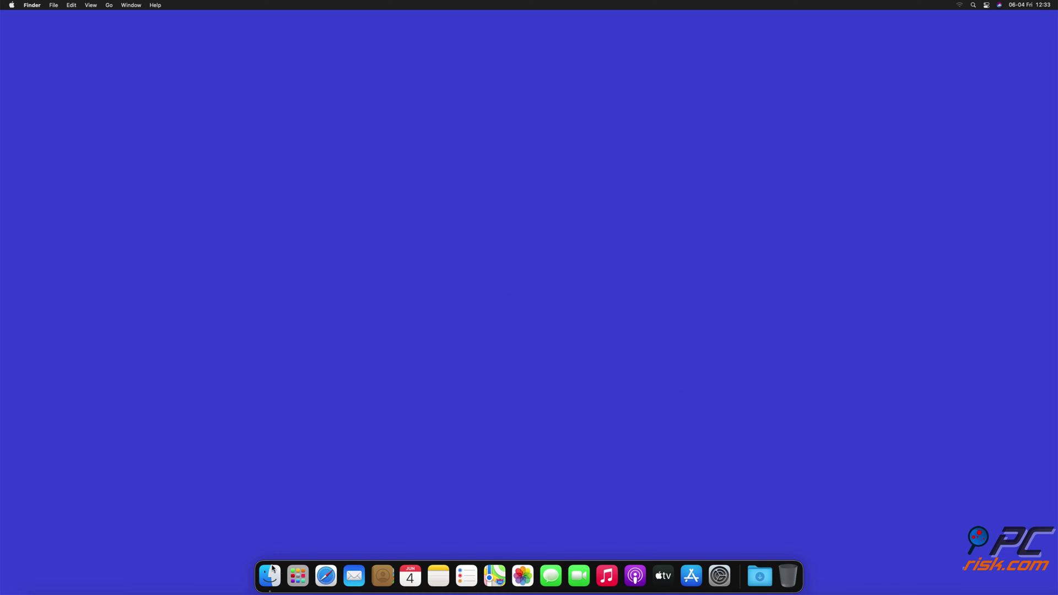
pyautogui.click(325, 577)
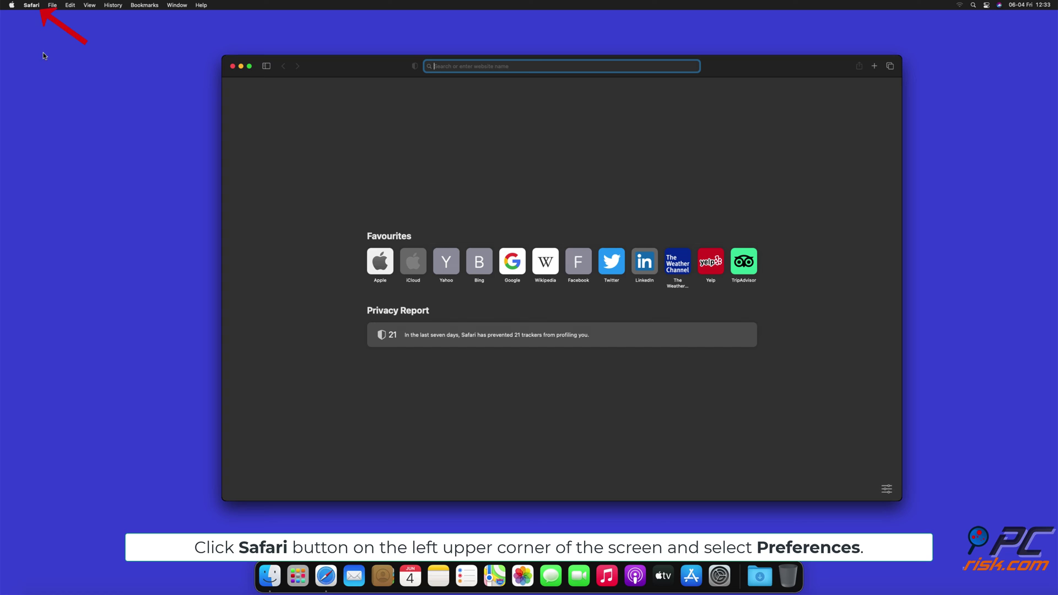
pyautogui.click(32, 6)
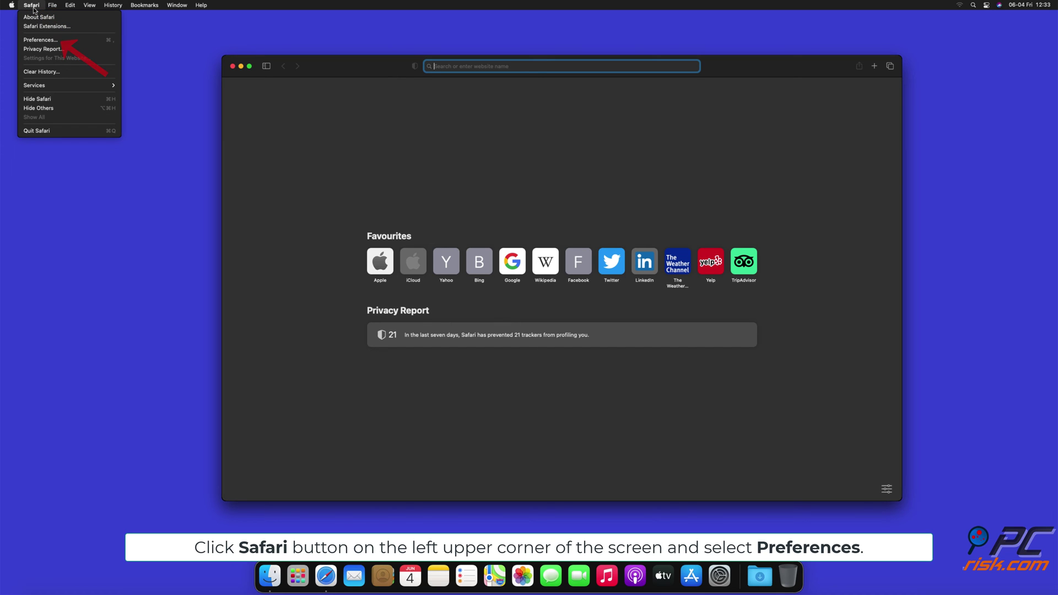
pyautogui.click(52, 41)
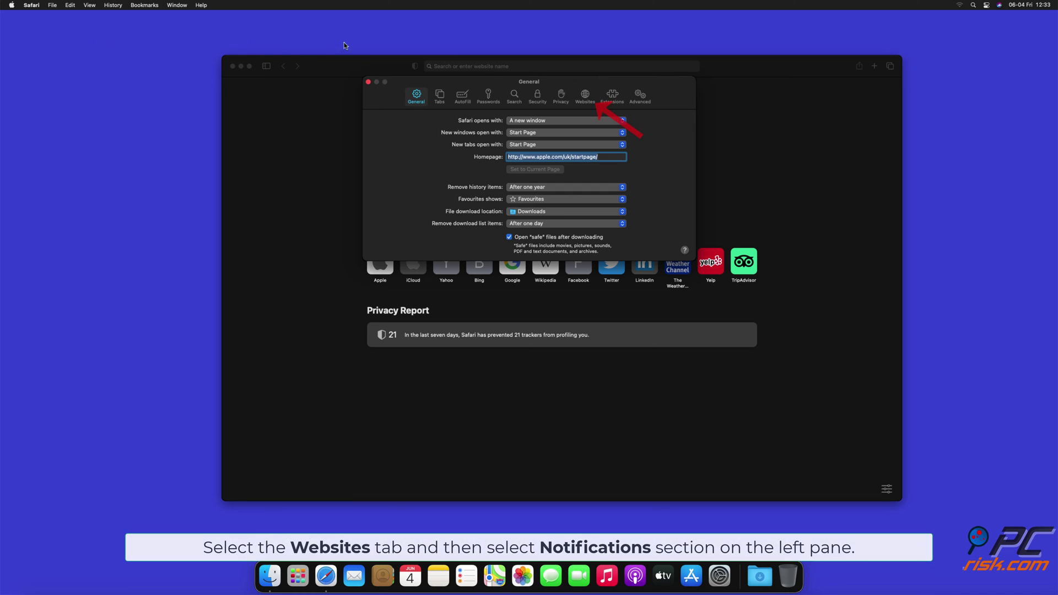
pyautogui.click(583, 98)
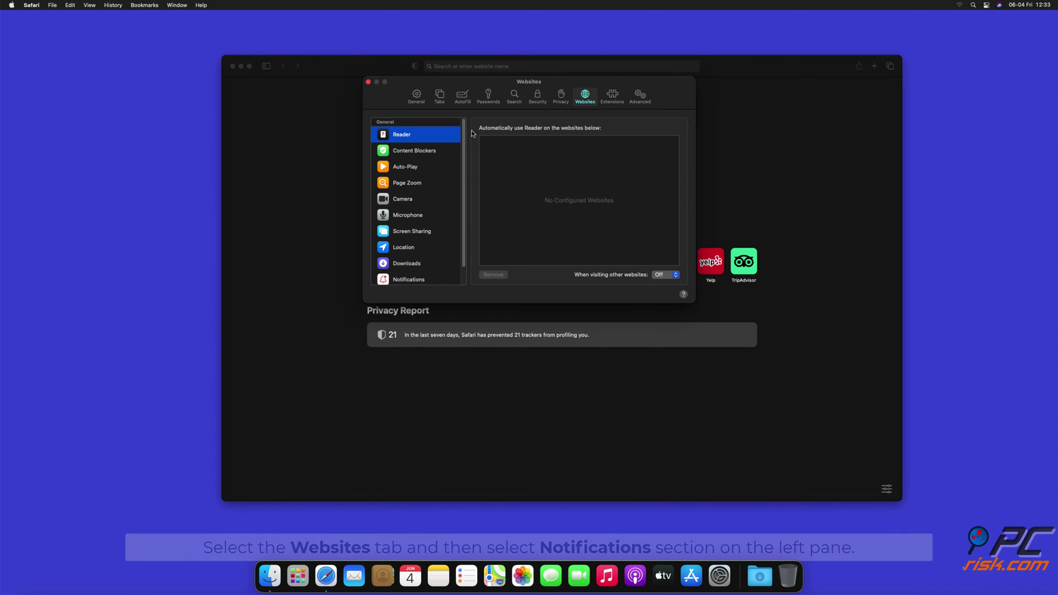
# Step: Under Notifications, set findmedia.biz, thehugefeed.com and watch-video.net to Deny, then close the preferences window
pyautogui.moveTo(465, 137); pyautogui.dragTo(465, 159)
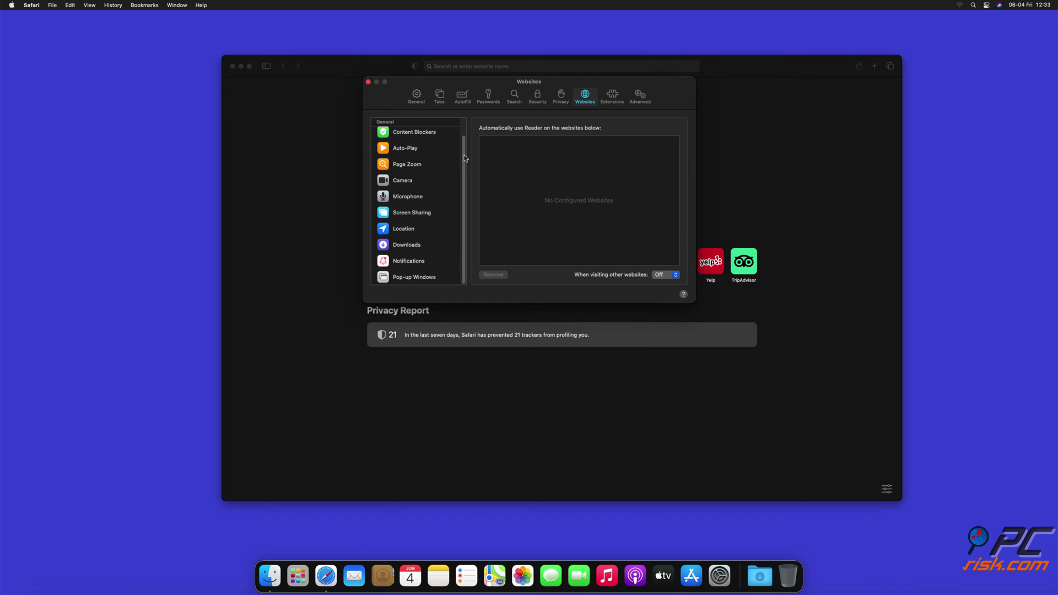
pyautogui.click(408, 262)
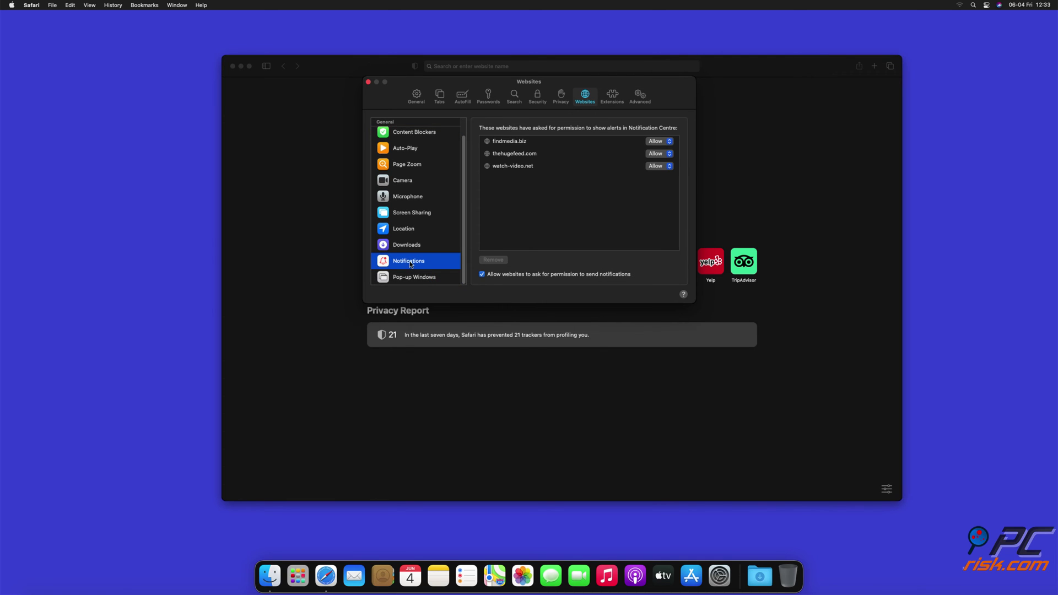
pyautogui.click(669, 142)
pyautogui.click(663, 153)
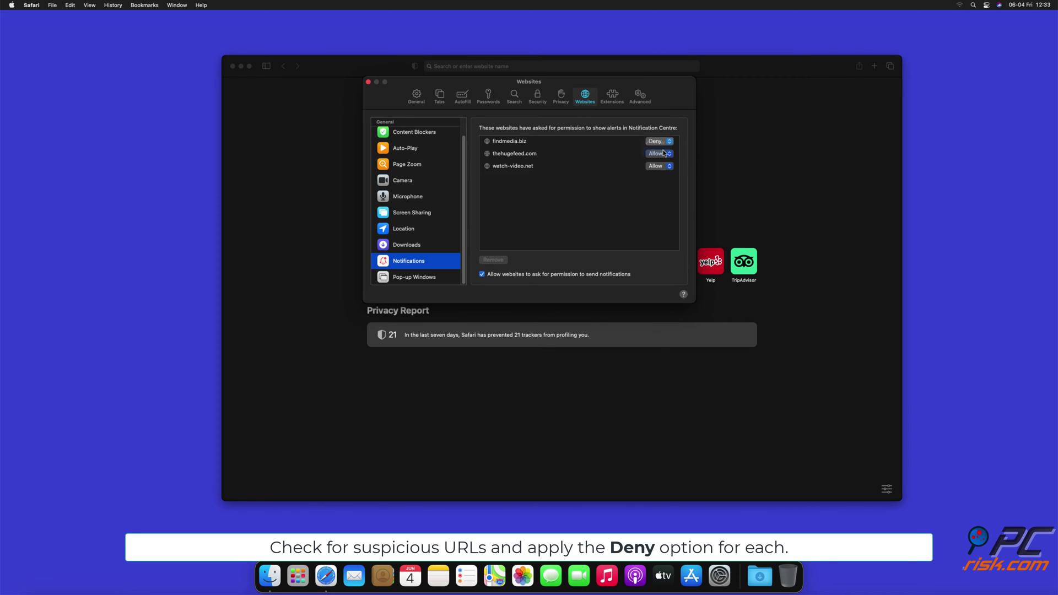
pyautogui.click(663, 153)
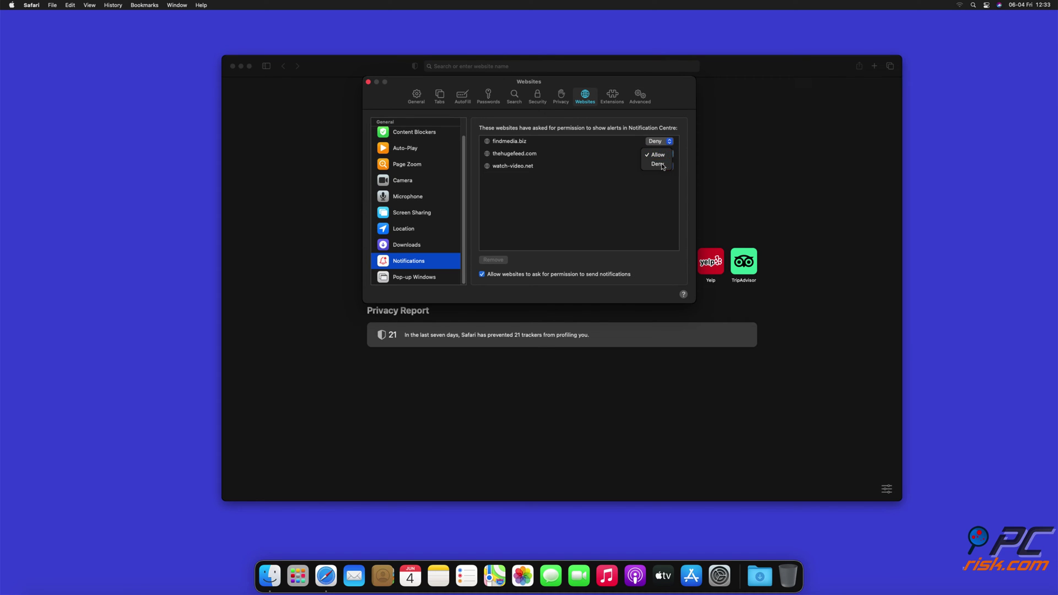
pyautogui.click(657, 164)
pyautogui.click(667, 168)
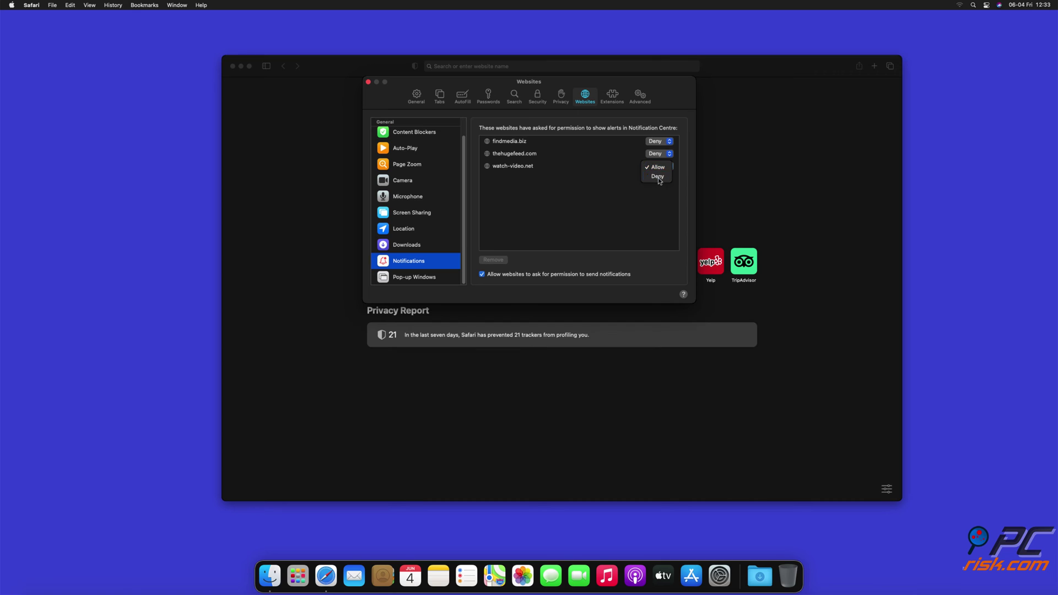
pyautogui.click(369, 83)
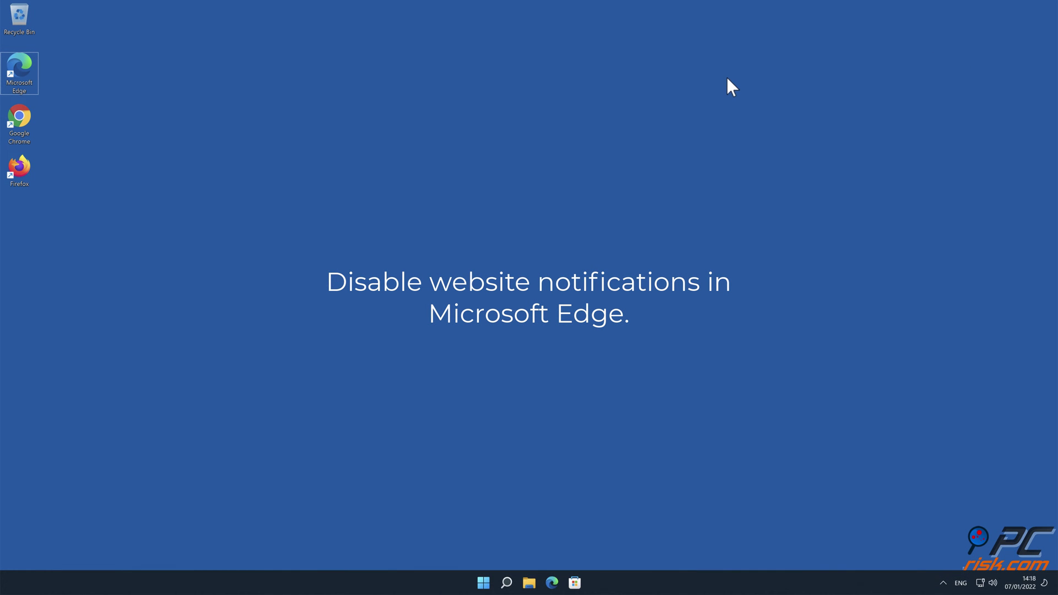
# Step: Launch Edge and open Settings > Cookies and site permissions, scrolled to Notifications
pyautogui.doubleClick(24, 73)
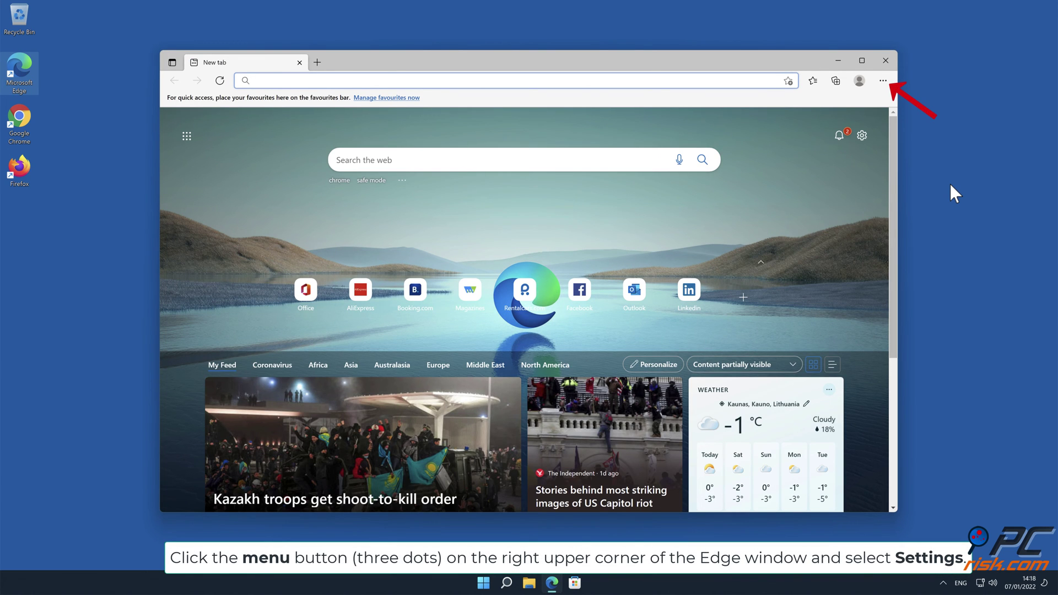
pyautogui.click(883, 81)
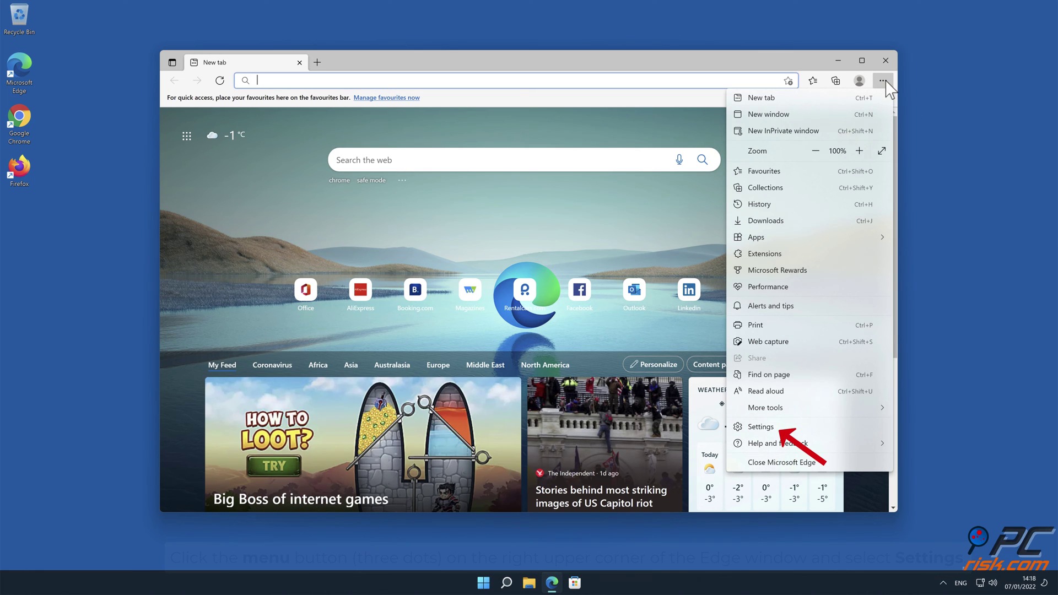
pyautogui.click(791, 427)
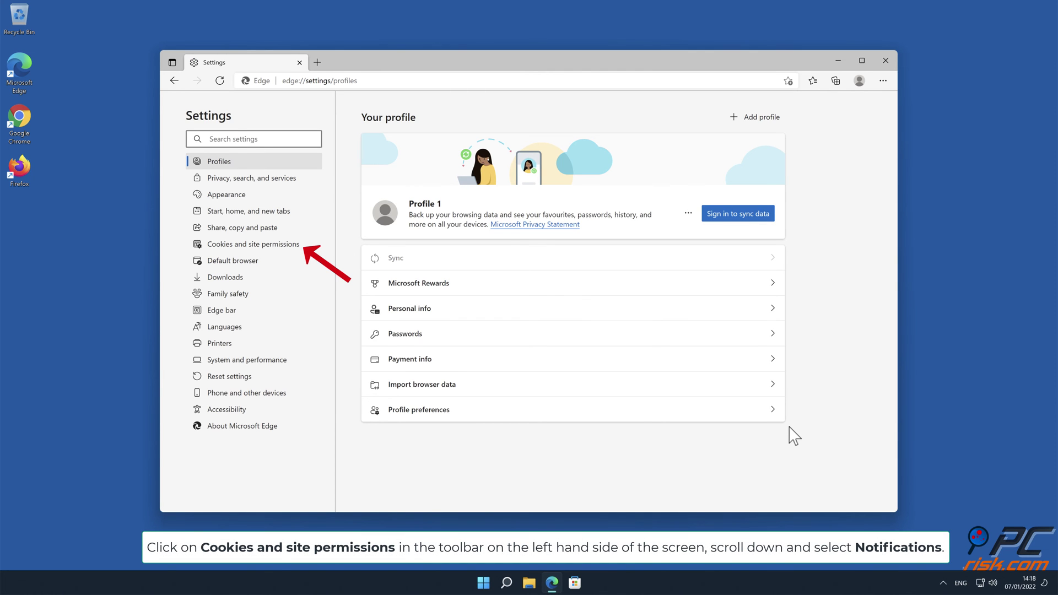
pyautogui.click(291, 251)
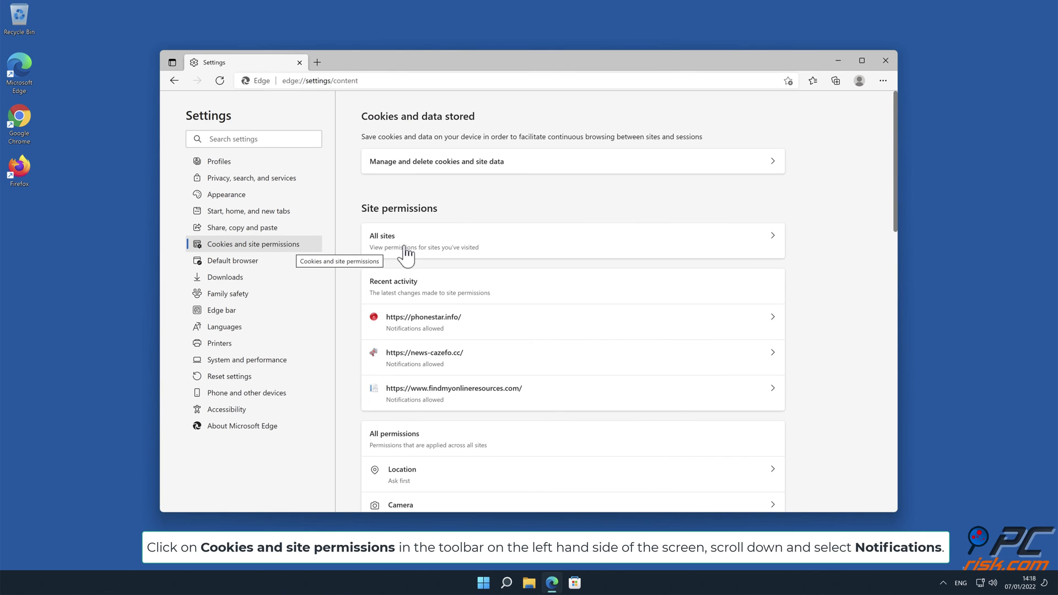
pyautogui.moveTo(894, 166); pyautogui.dragTo(897, 272)
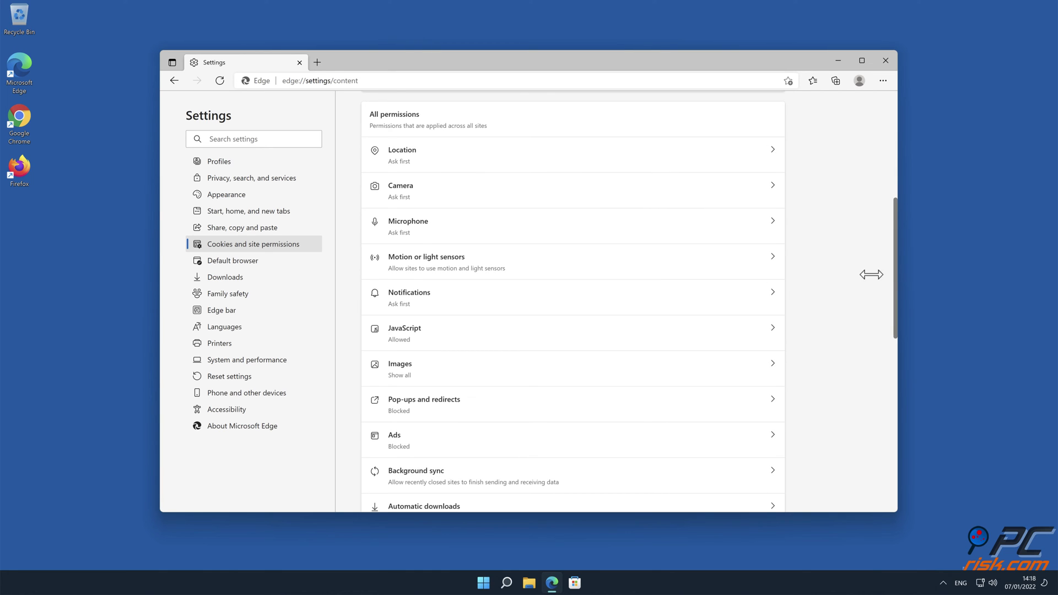
# Step: In Notifications, remove news-cazefo.cc, findmyonlineresources.com and phonestar.info from Allow, then close Edge
pyautogui.click(768, 293)
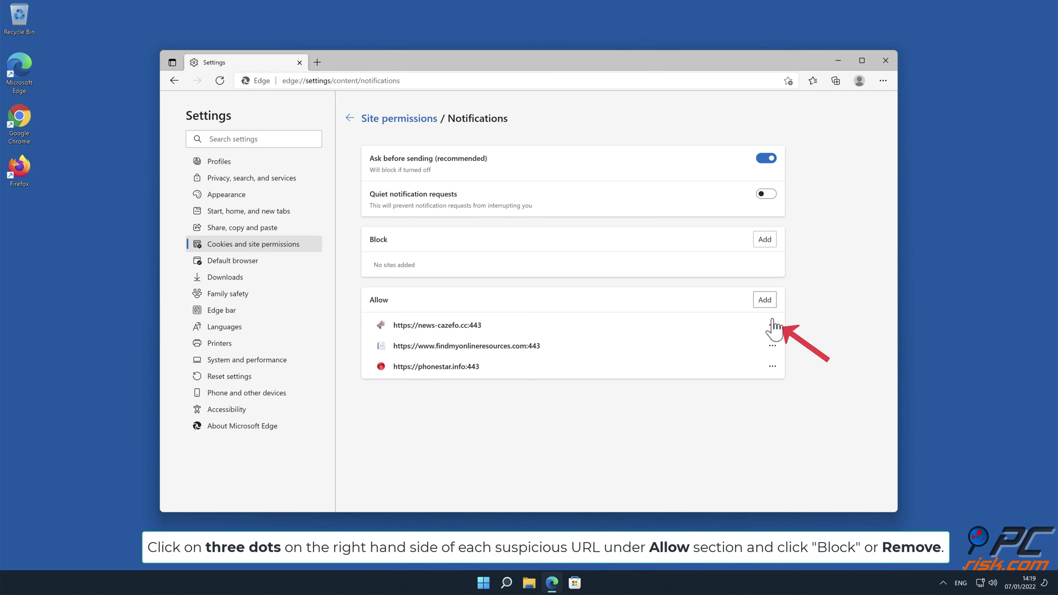
pyautogui.click(772, 325)
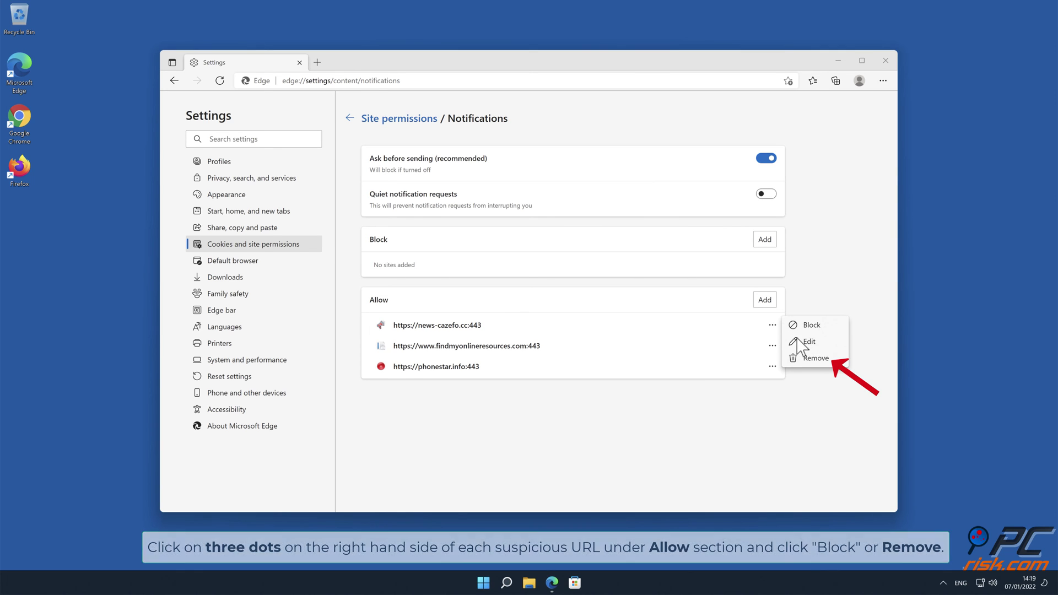
pyautogui.click(817, 359)
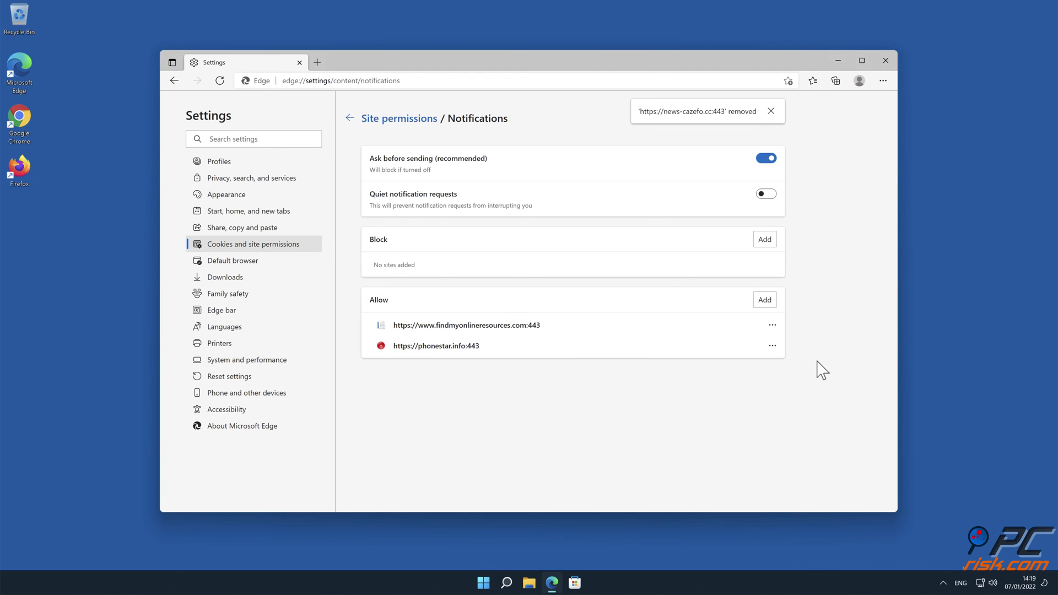
pyautogui.click(772, 325)
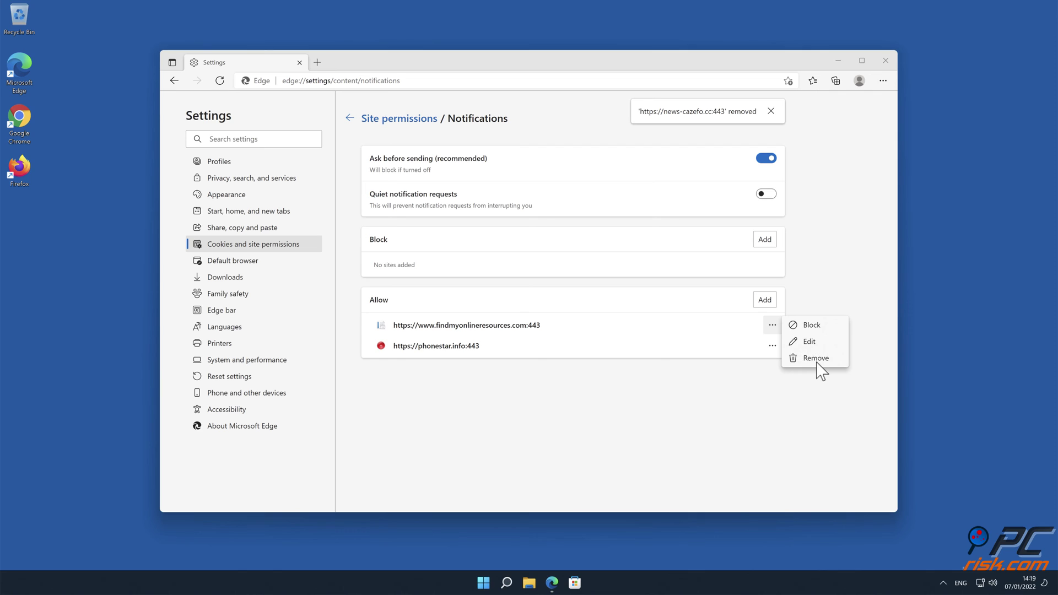
pyautogui.click(816, 358)
pyautogui.click(773, 326)
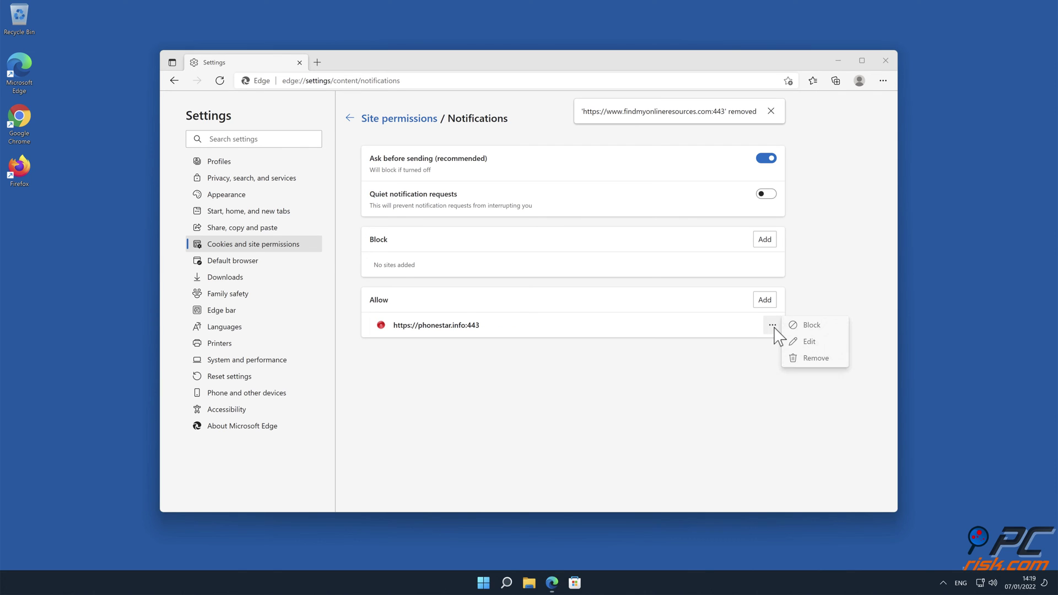
pyautogui.click(813, 361)
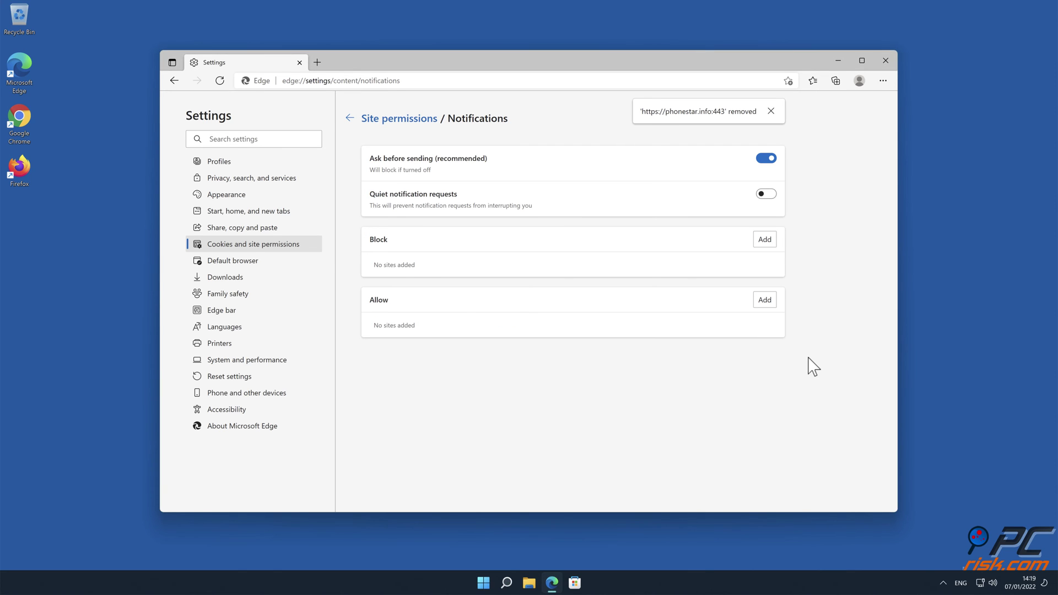
pyautogui.click(885, 60)
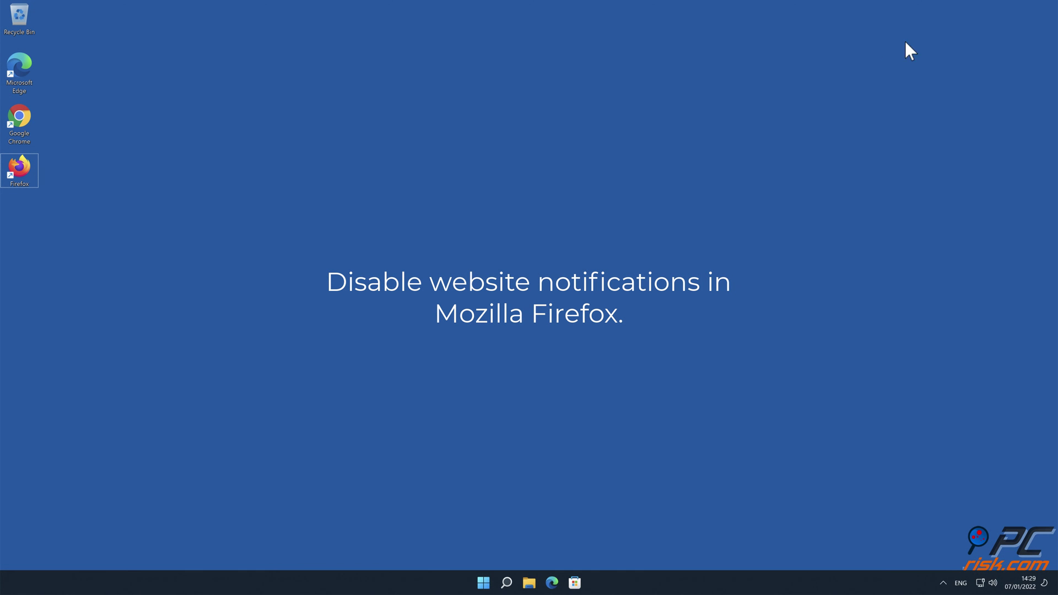
# Step: Launch Firefox and open Settings > Privacy & Security, scrolled down to Permissions
pyautogui.doubleClick(16, 170)
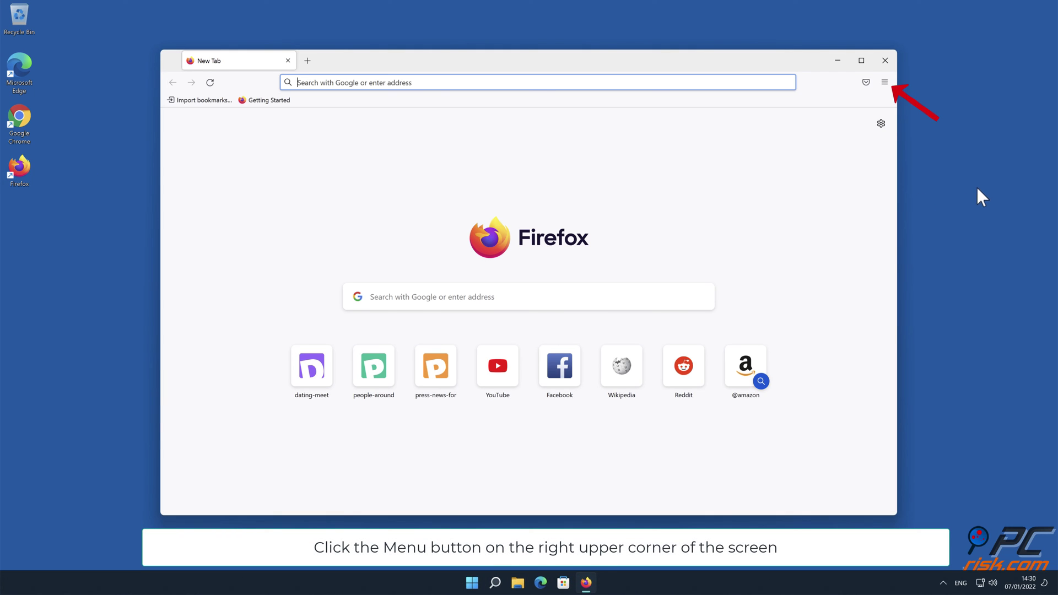
pyautogui.click(884, 83)
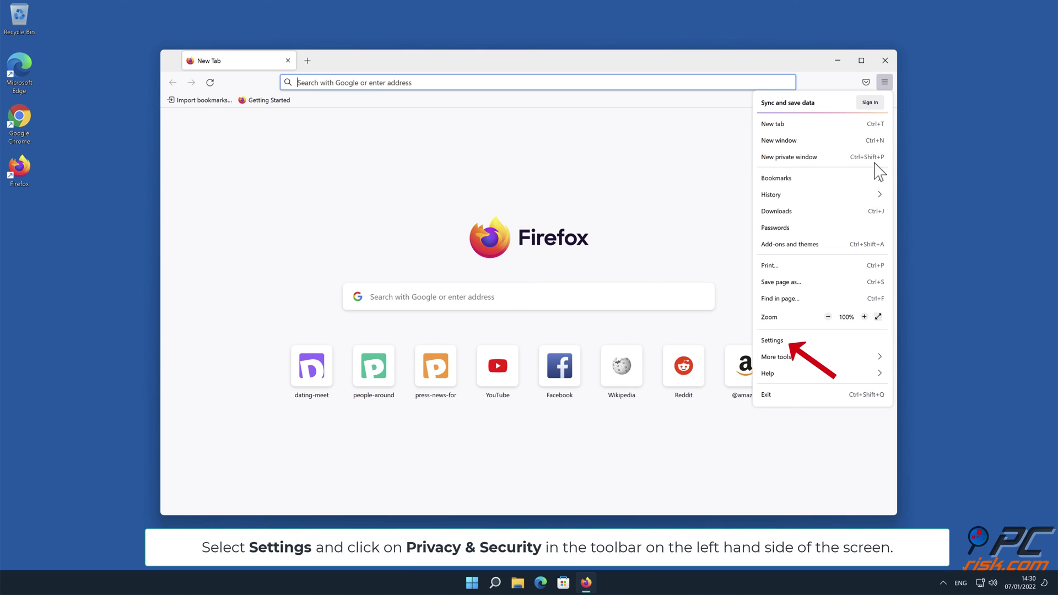
pyautogui.click(827, 340)
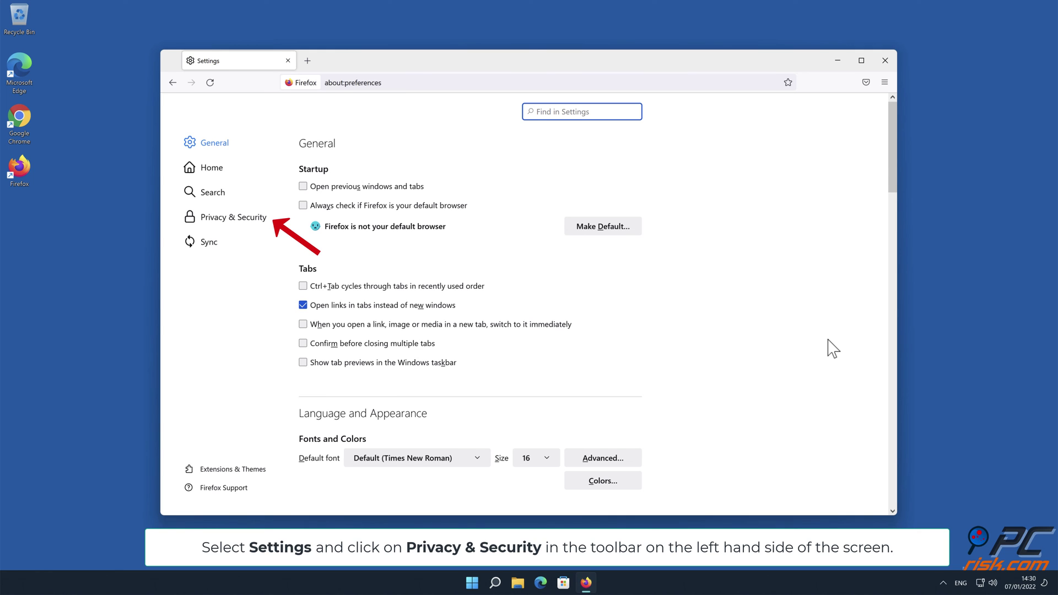
pyautogui.click(248, 217)
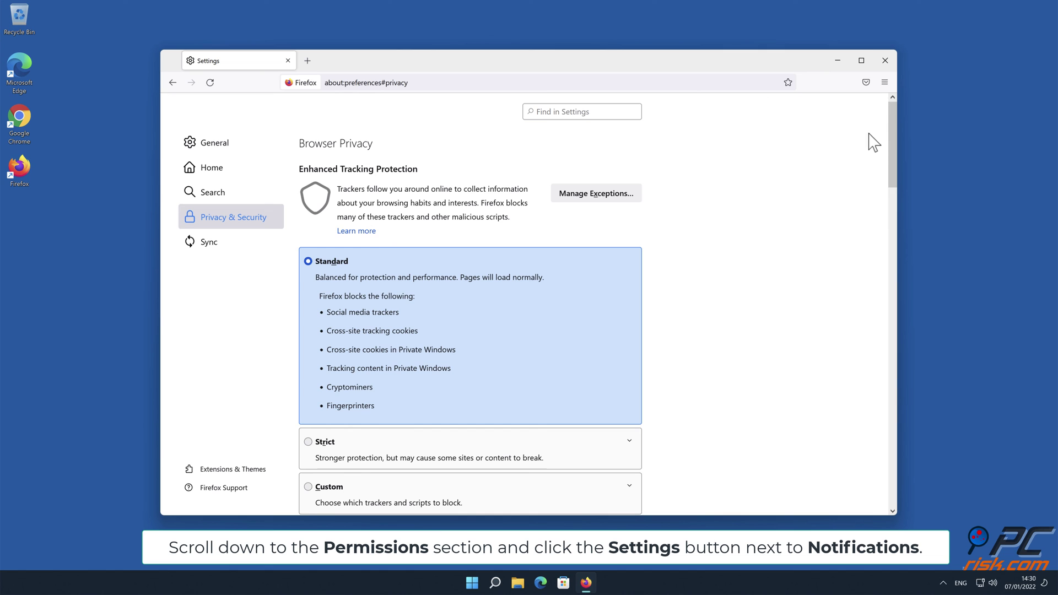
pyautogui.moveTo(889, 134); pyautogui.dragTo(892, 338)
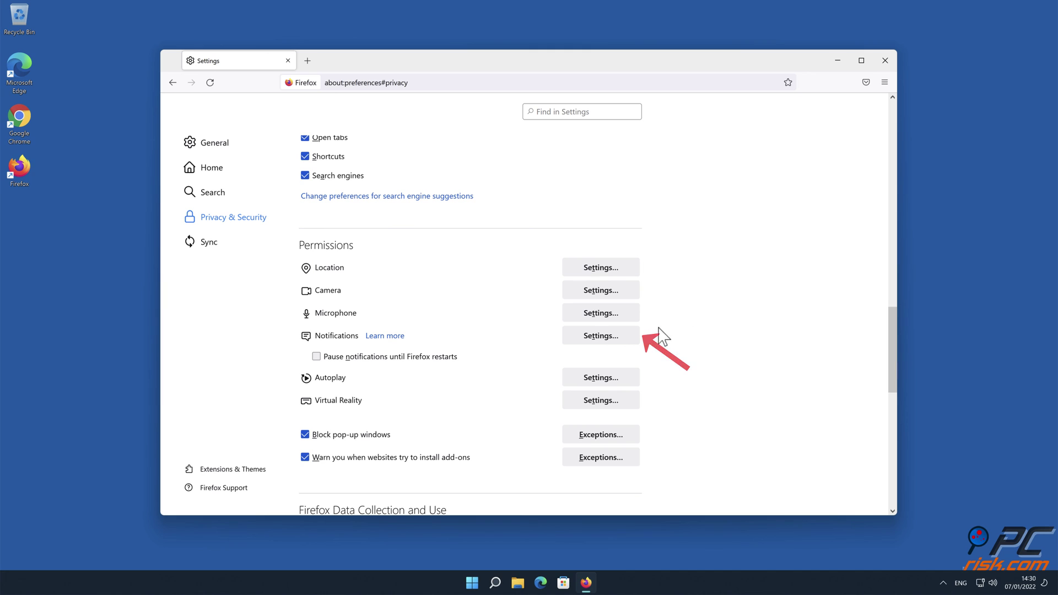
# Step: Set eclto.people-around.me, d.dating-meet.top and xetna.press-news-for.me to Block, save, and close Firefox
pyautogui.click(628, 337)
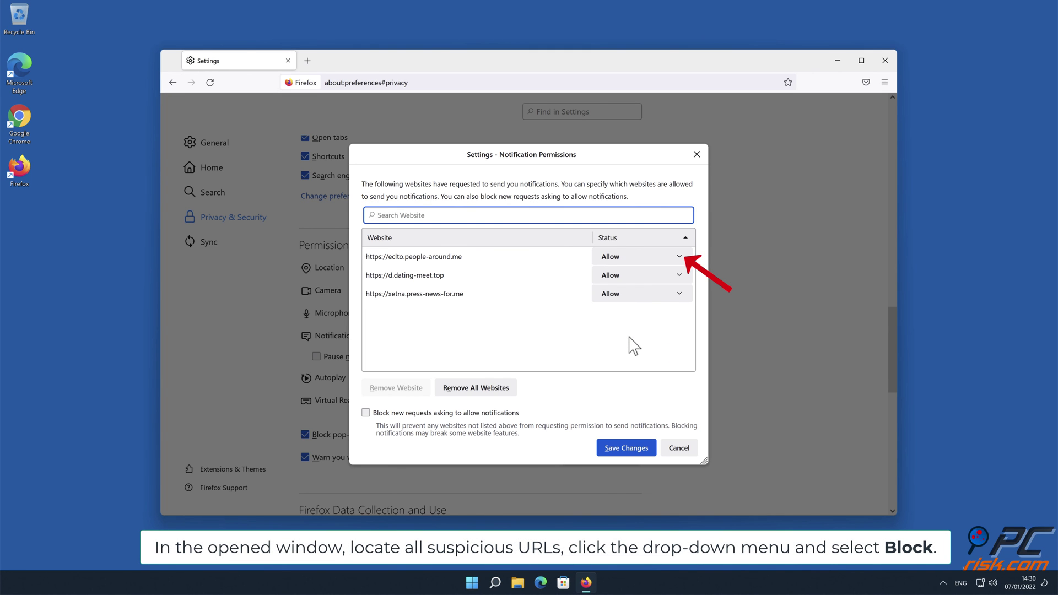
pyautogui.click(677, 256)
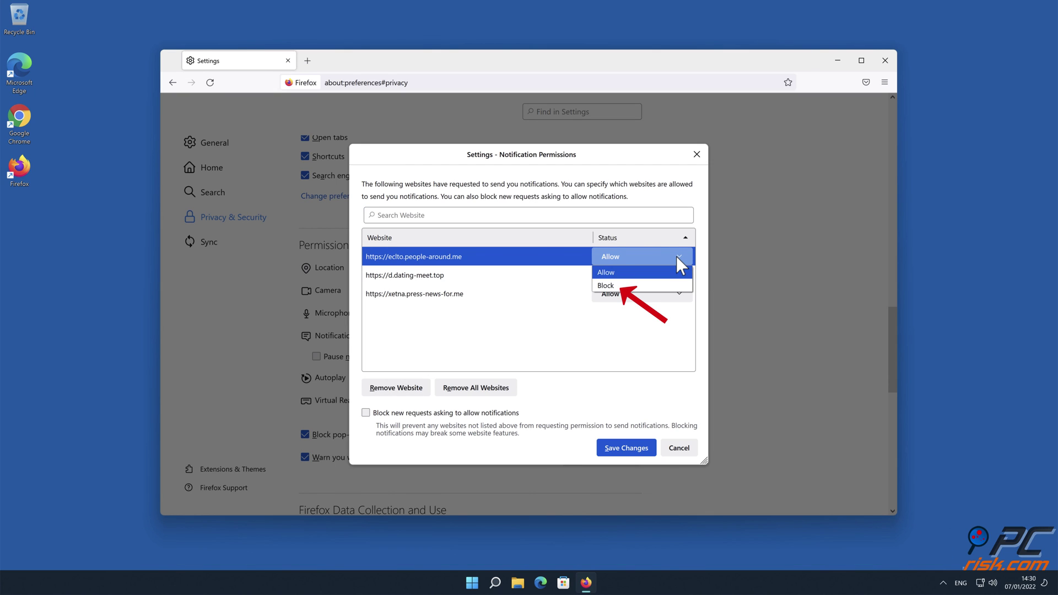
pyautogui.click(673, 285)
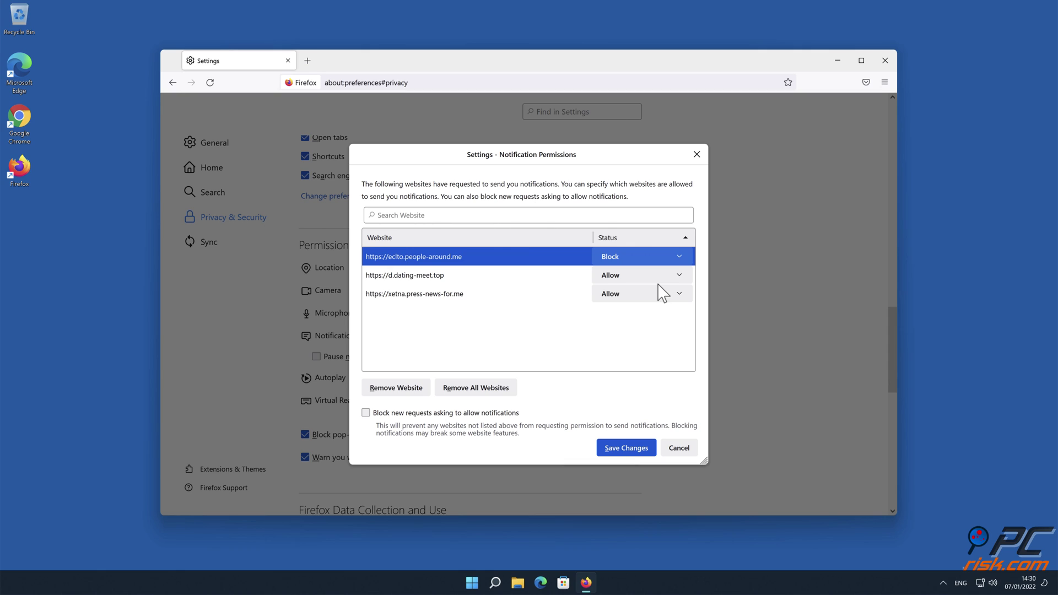
pyautogui.click(677, 274)
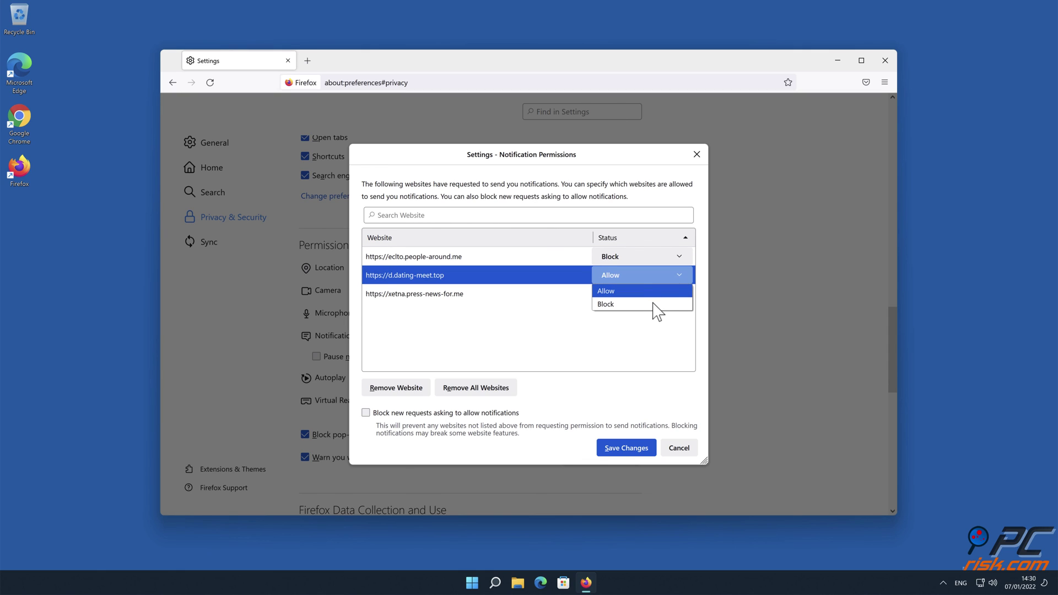
pyautogui.click(656, 305)
pyautogui.click(678, 293)
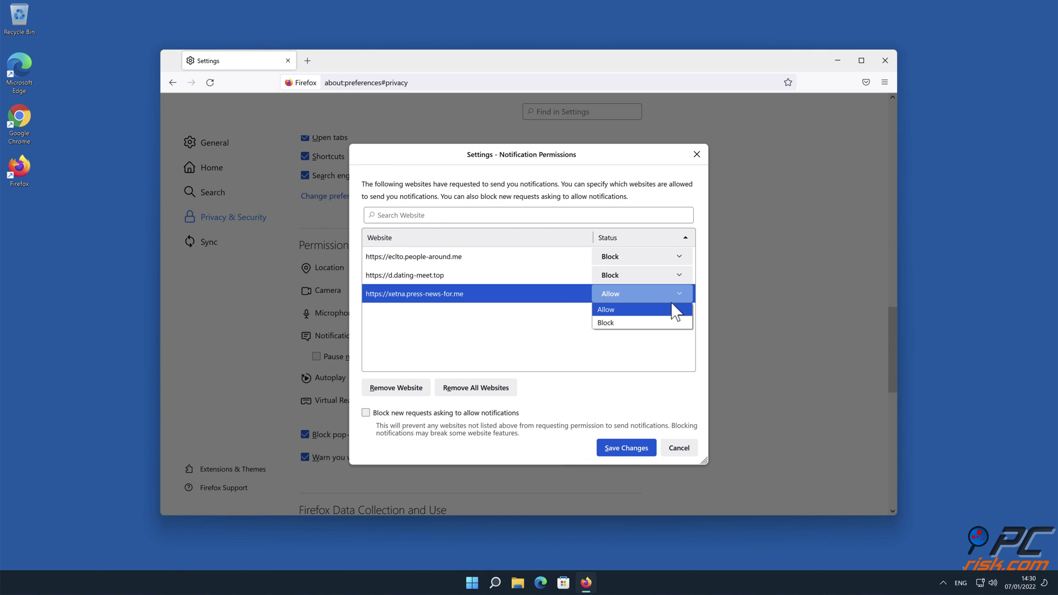
pyautogui.click(666, 322)
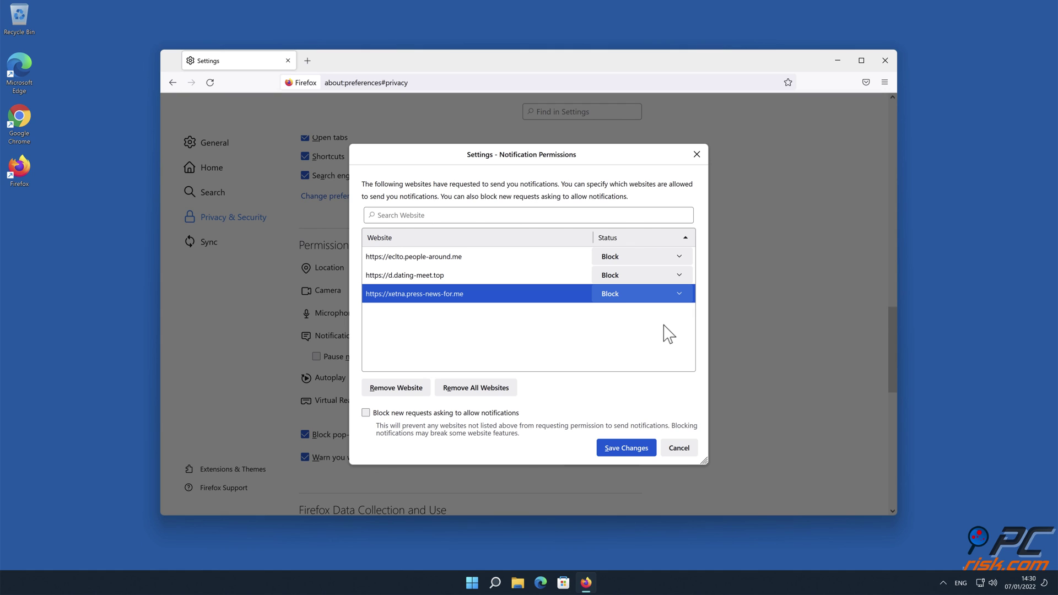
pyautogui.click(629, 446)
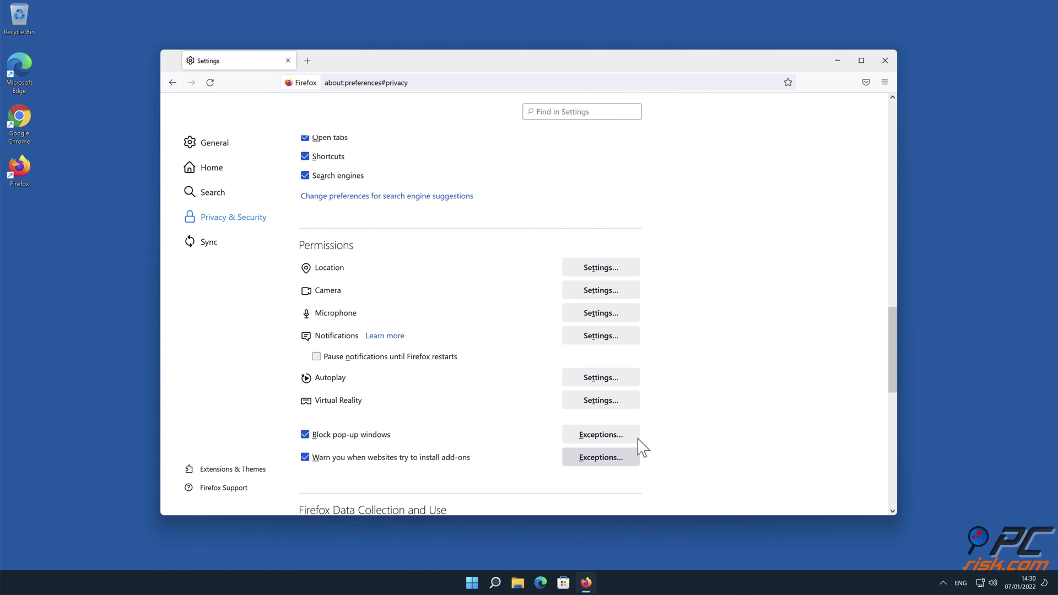
pyautogui.click(884, 60)
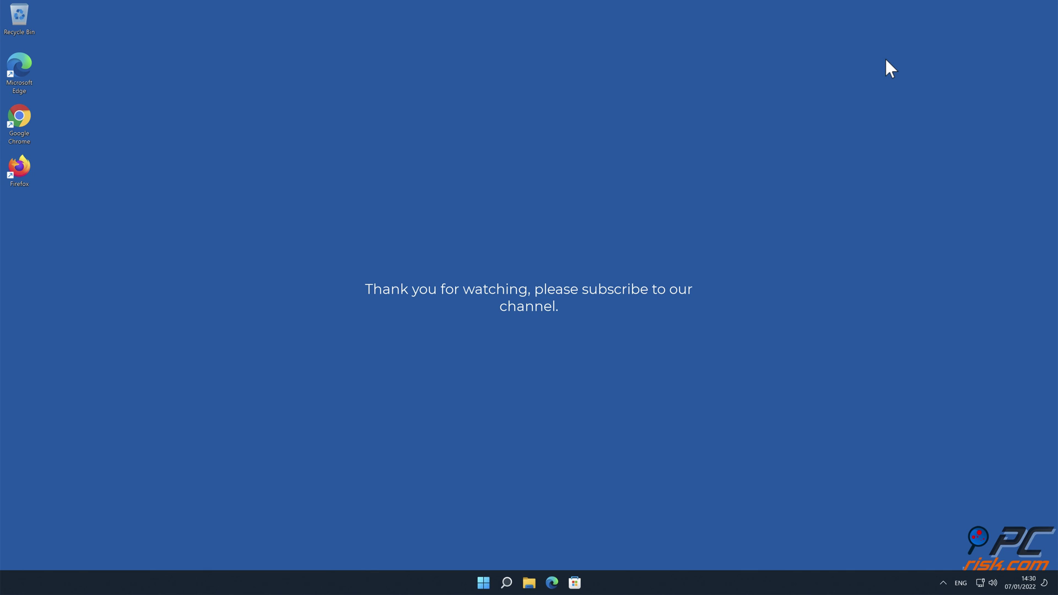